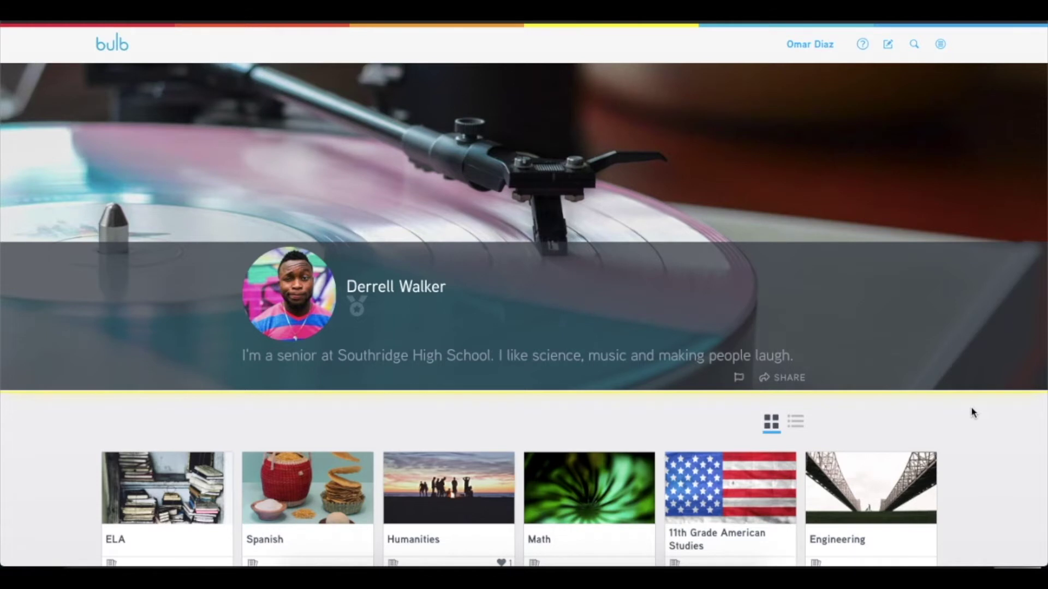
Step: Scroll down to the student's second row of collections, College Admissions through Extra-Curriculars
scroll(973, 413, "down", 3)
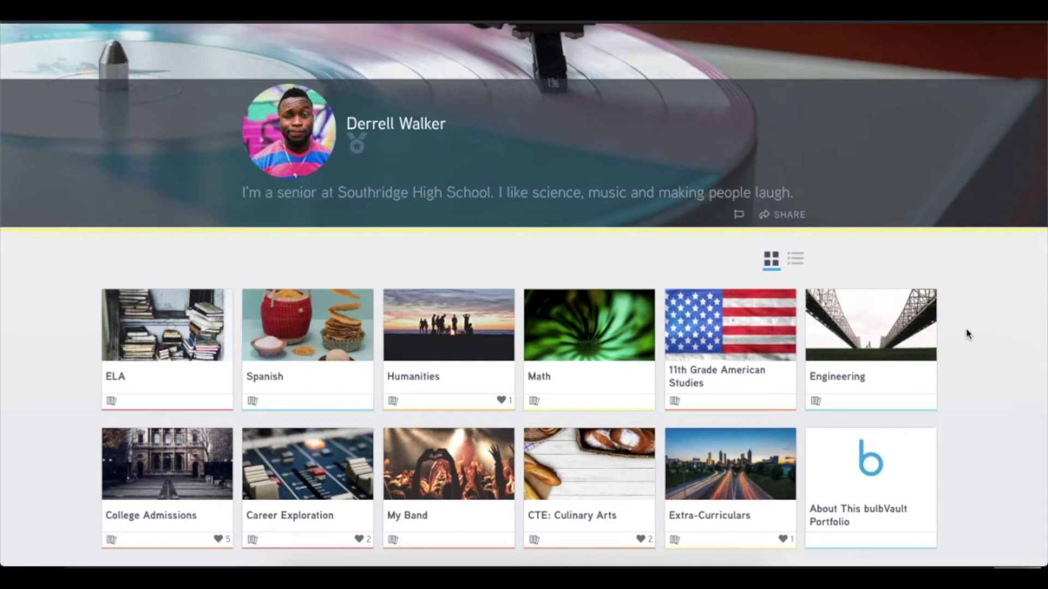
Step: Look into the ELA collection, then return to the student's portfolio
left_click(199, 364)
scroll(348, 397, "down", 1)
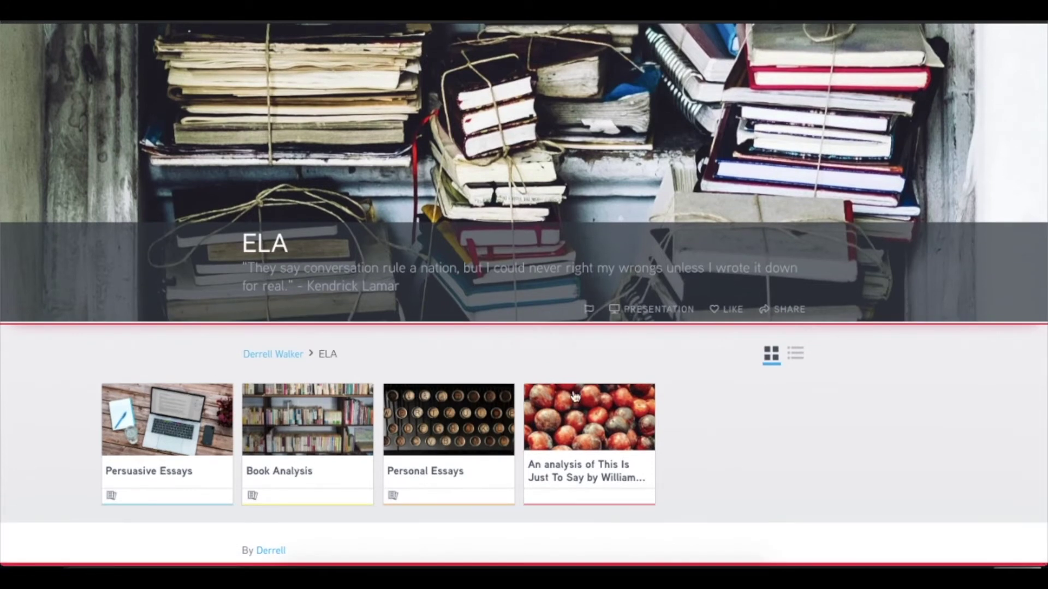
left_click(279, 354)
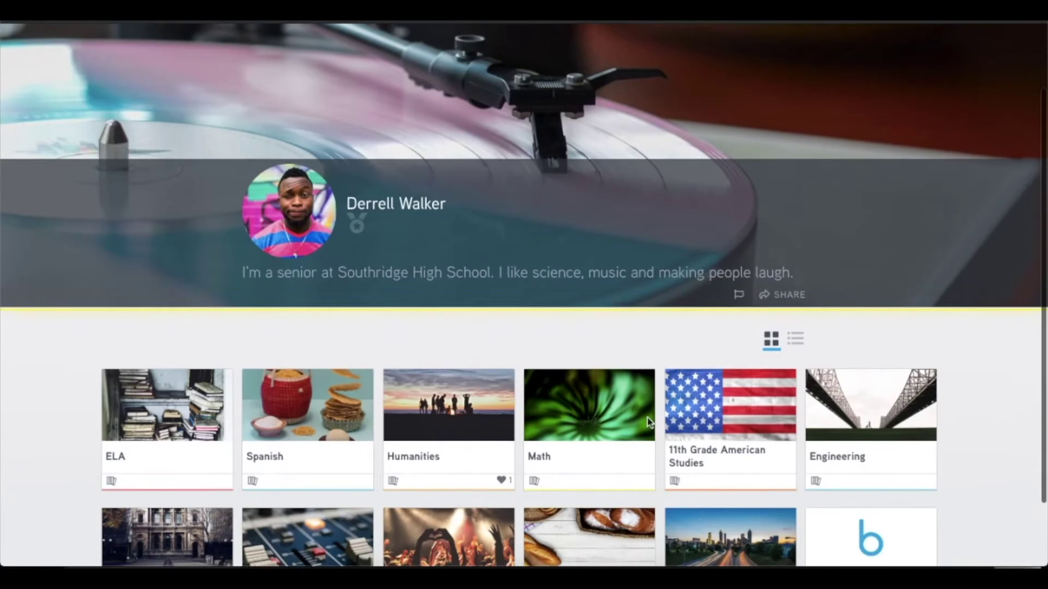
Step: Open Engineering's Passive Solar Home Design project and start reading it
left_click(854, 438)
scroll(692, 519, "down", 1)
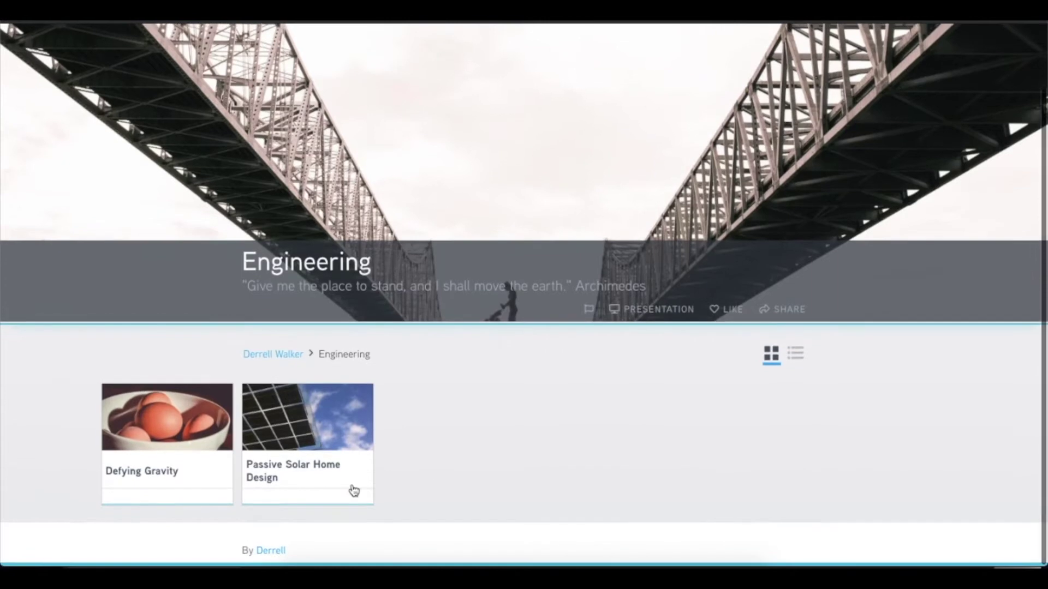
left_click(351, 490)
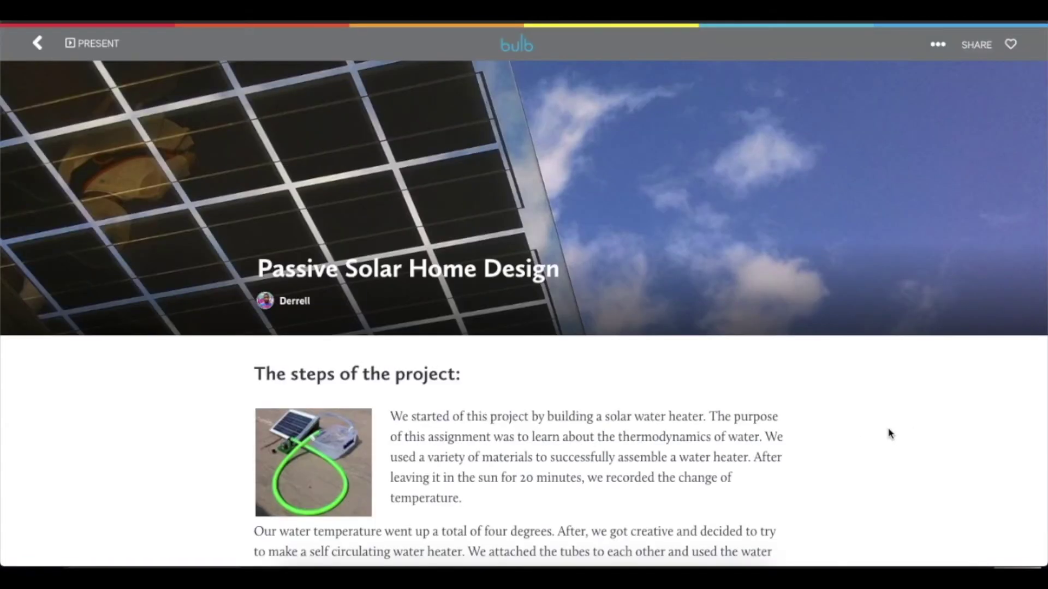
scroll(889, 431, "down", 2)
scroll(889, 434, "down", 2)
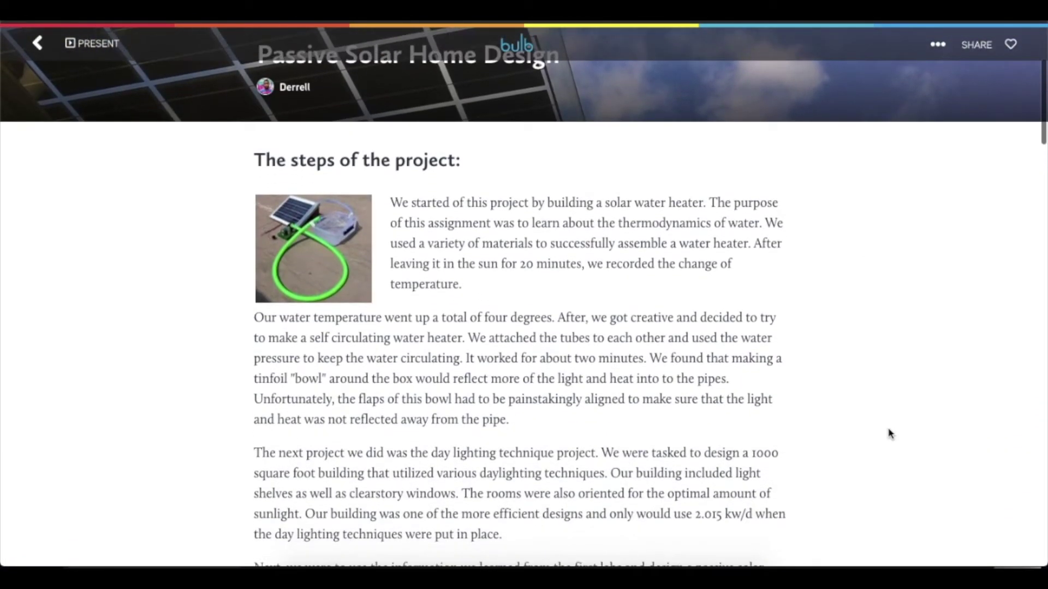
scroll(889, 434, "down", 4)
scroll(889, 434, "down", 5)
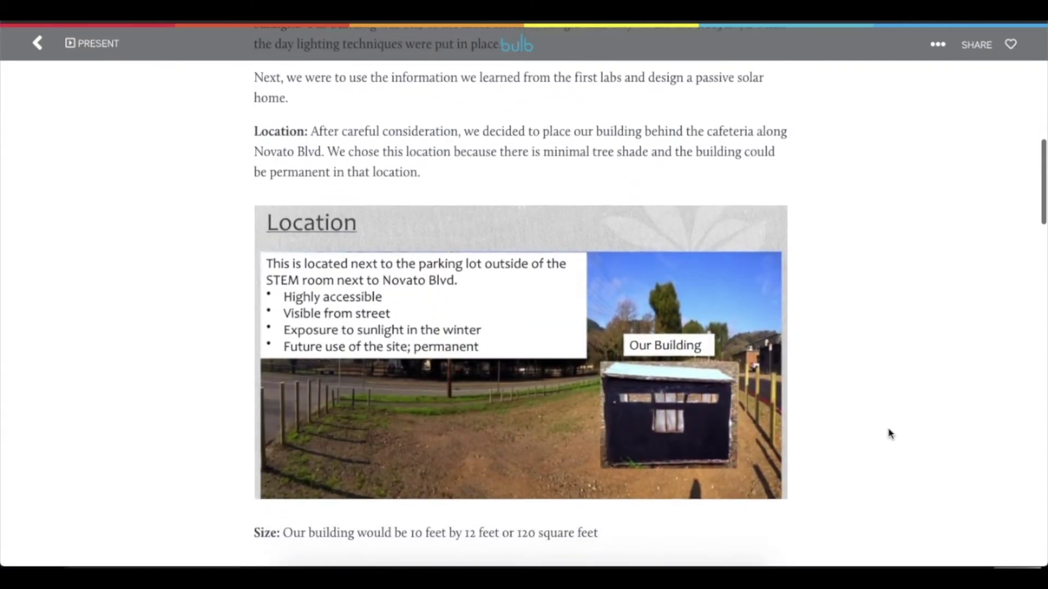
Step: Read Passive Solar Home Design to the end and move to the previous project, Defying Gravity
scroll(889, 434, "down", 3)
scroll(889, 434, "down", 10)
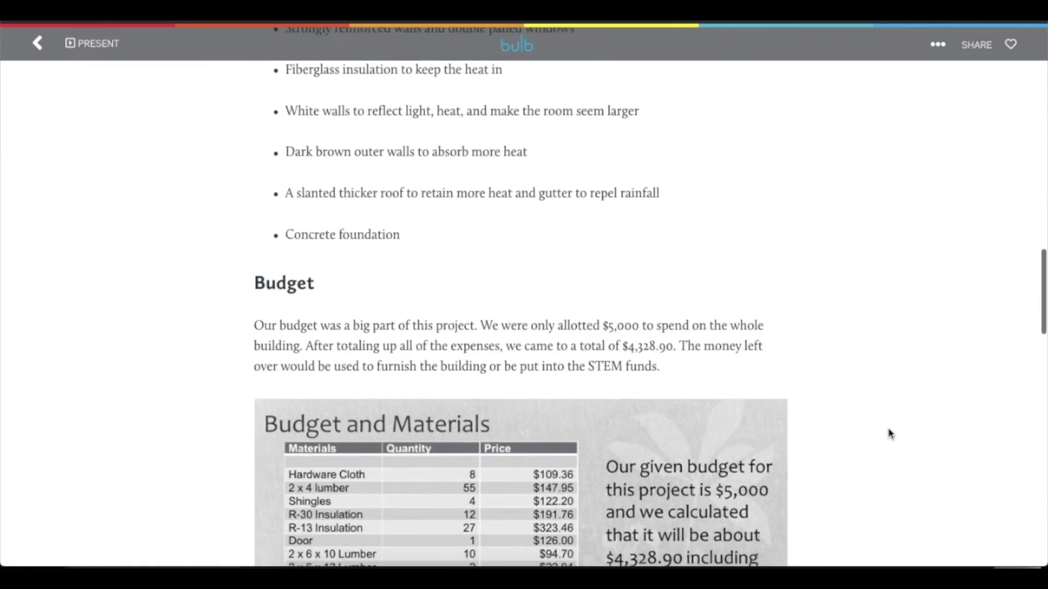
scroll(889, 433, "down", 1)
scroll(889, 434, "down", 9)
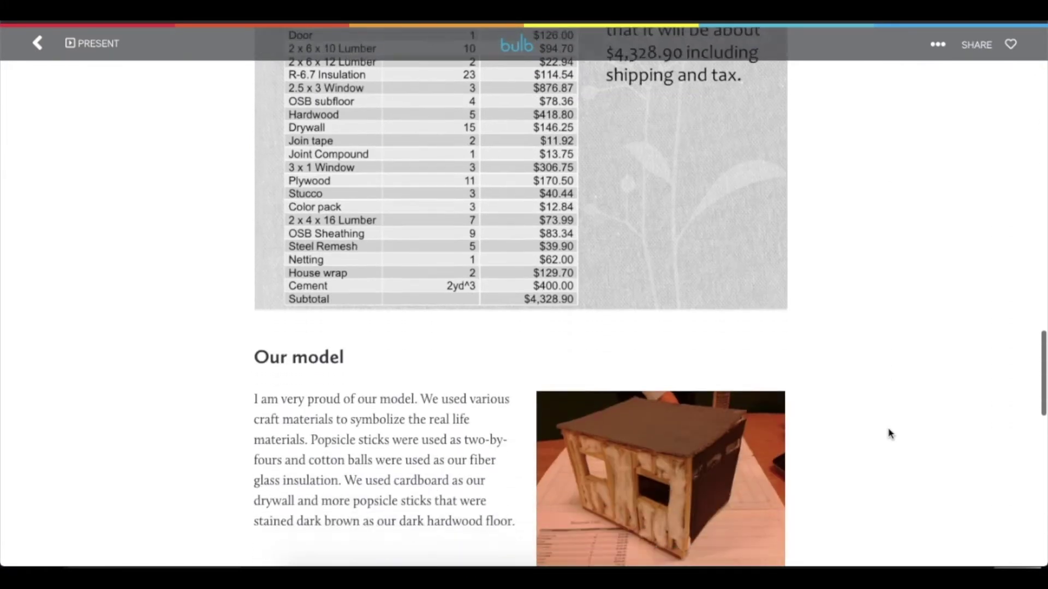
scroll(889, 434, "down", 6)
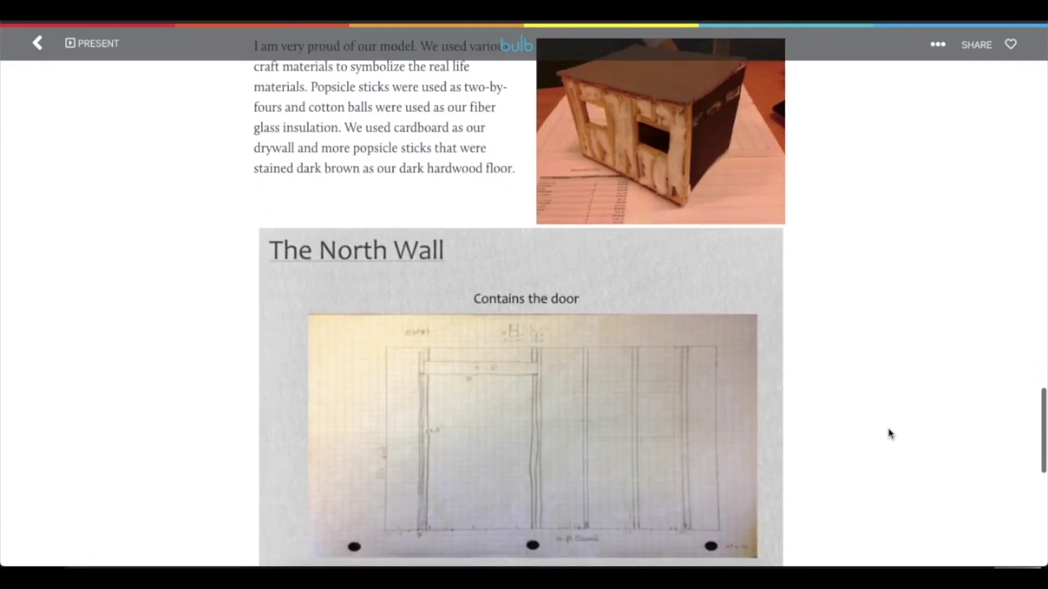
scroll(889, 434, "down", 5)
scroll(889, 434, "down", 5)
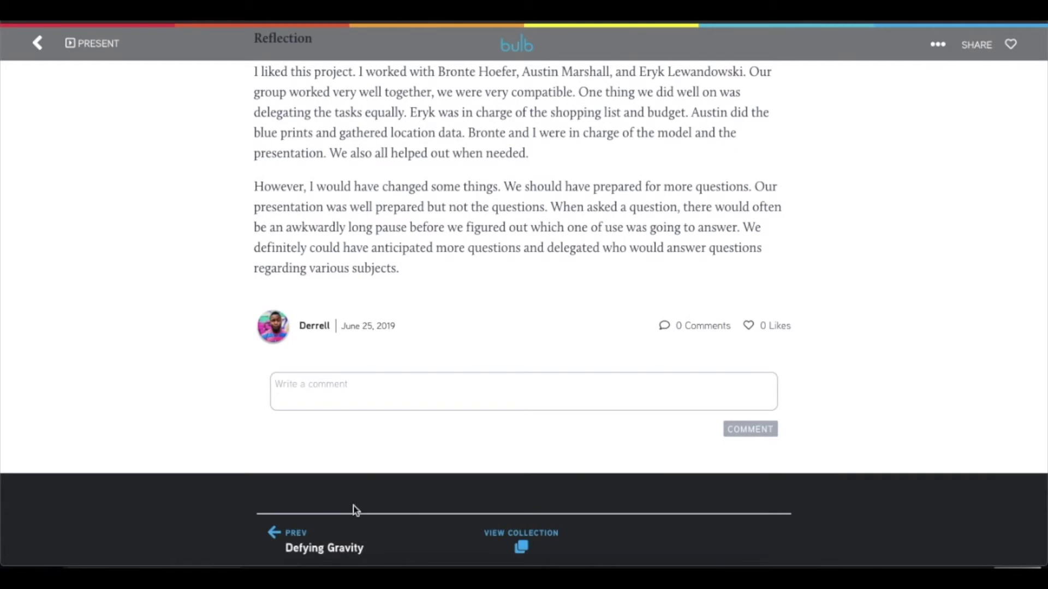
left_click(295, 543)
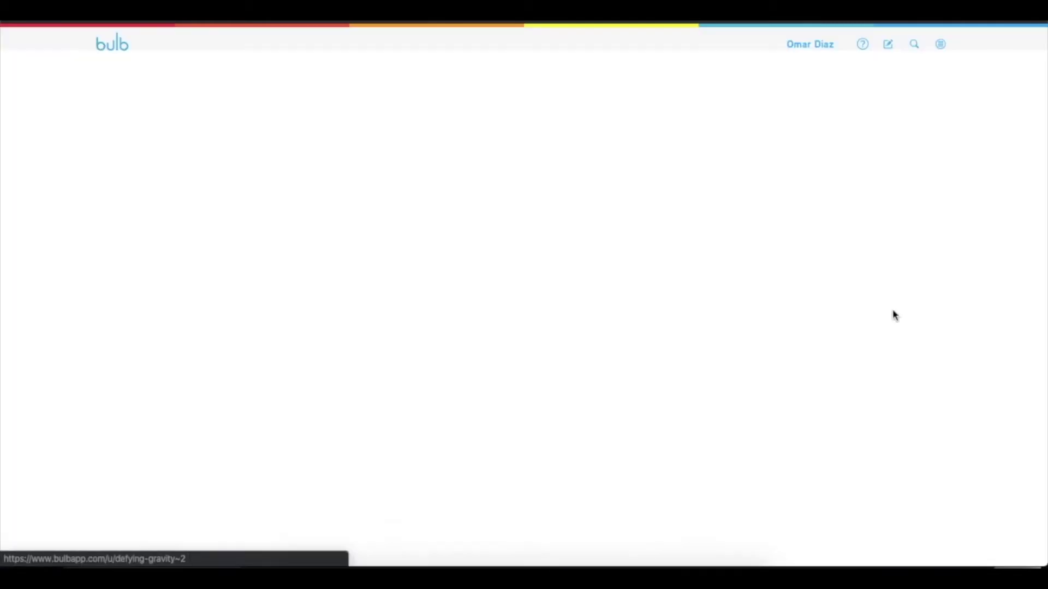
Step: Read the Defying Gravity egg-drop project down to its reflection, then bring up its publish settings
scroll(910, 376, "down", 6)
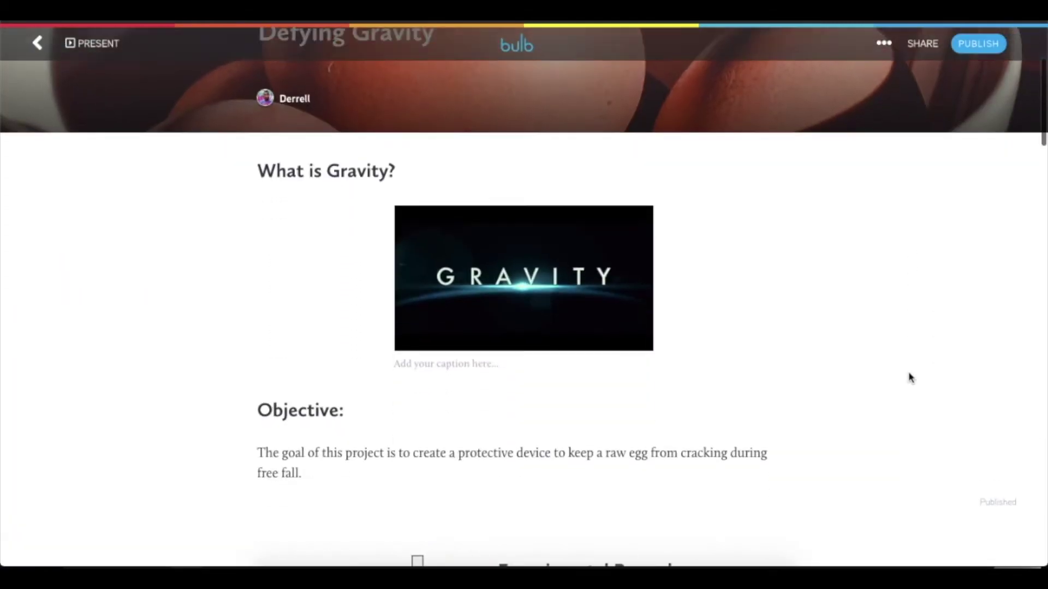
scroll(909, 377, "down", 8)
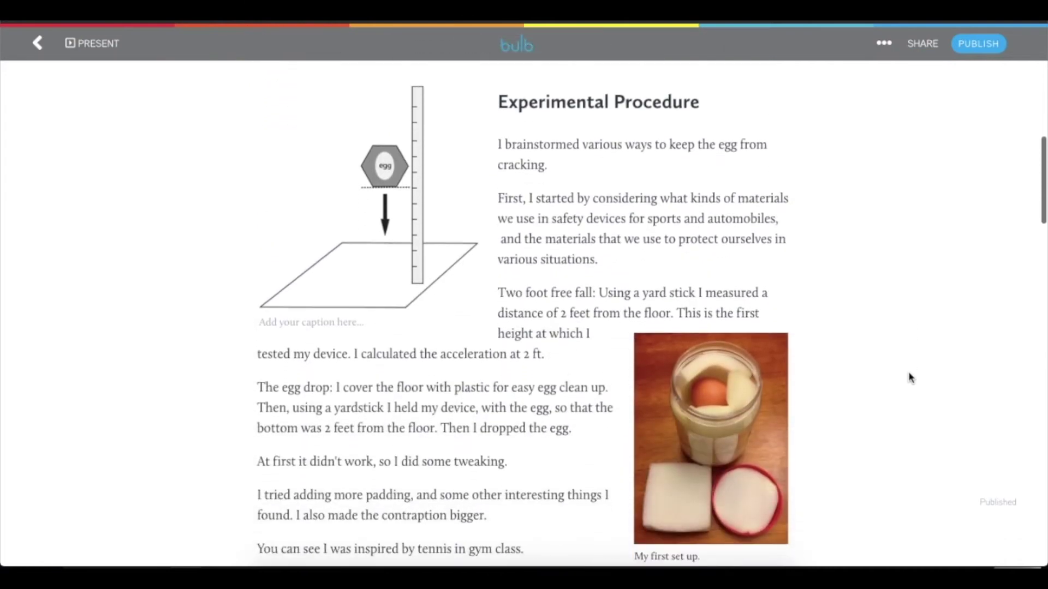
scroll(909, 376, "down", 11)
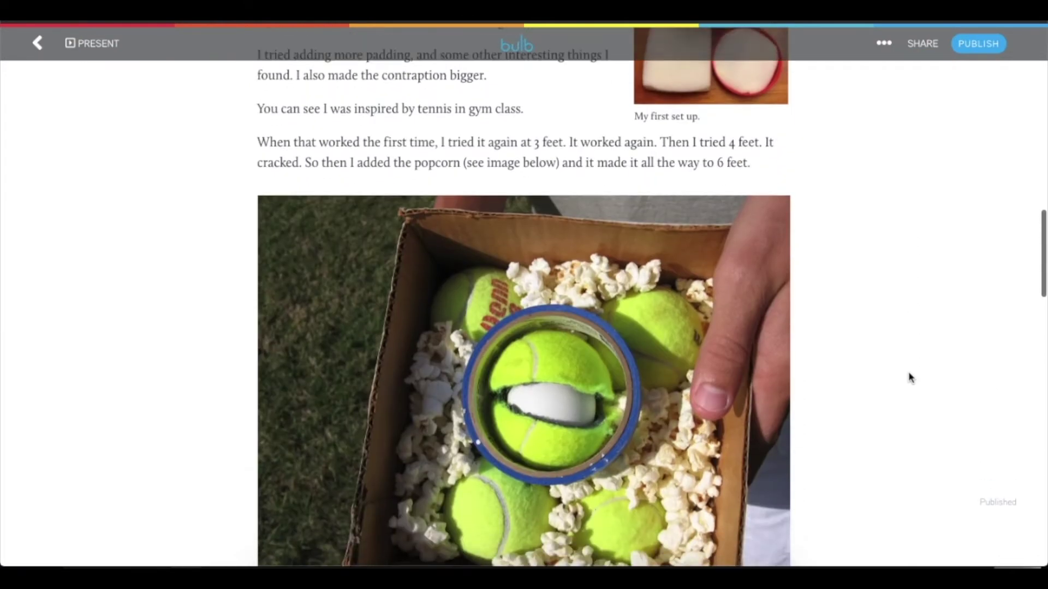
scroll(909, 375, "down", 11)
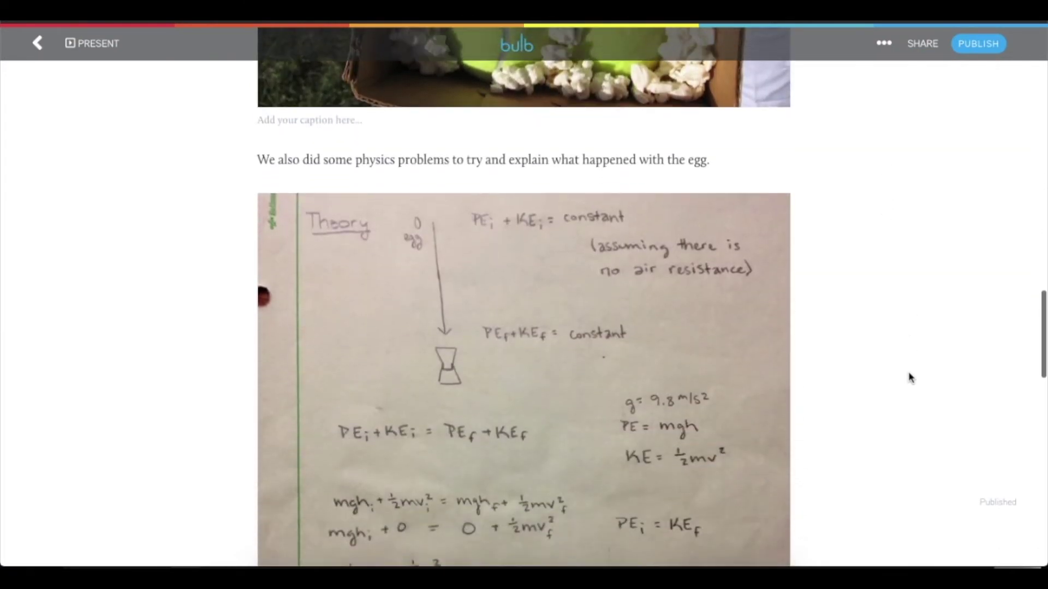
scroll(909, 376, "down", 9)
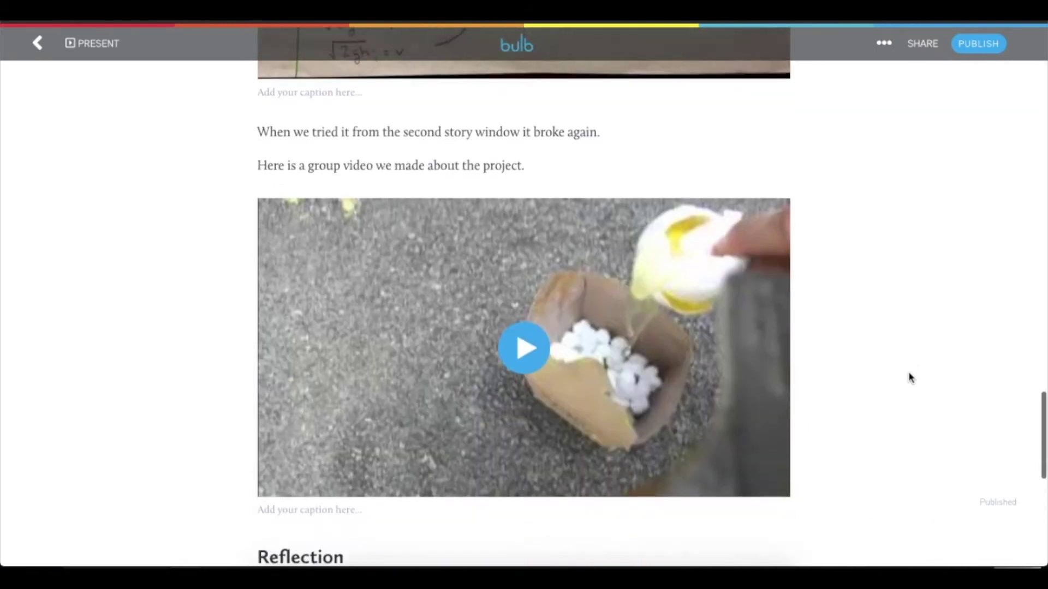
scroll(908, 377, "down", 3)
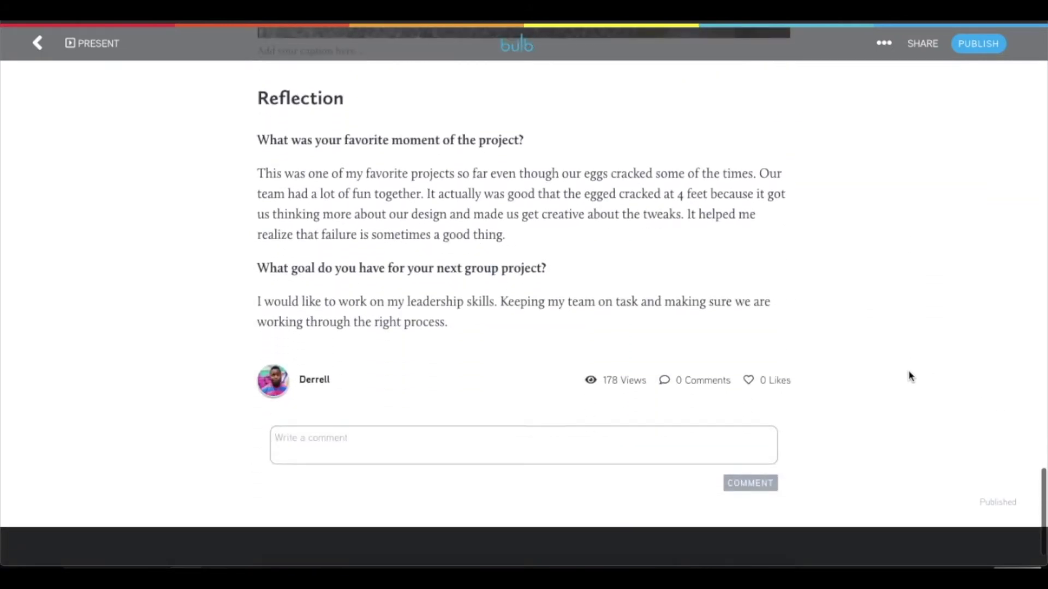
left_click(978, 44)
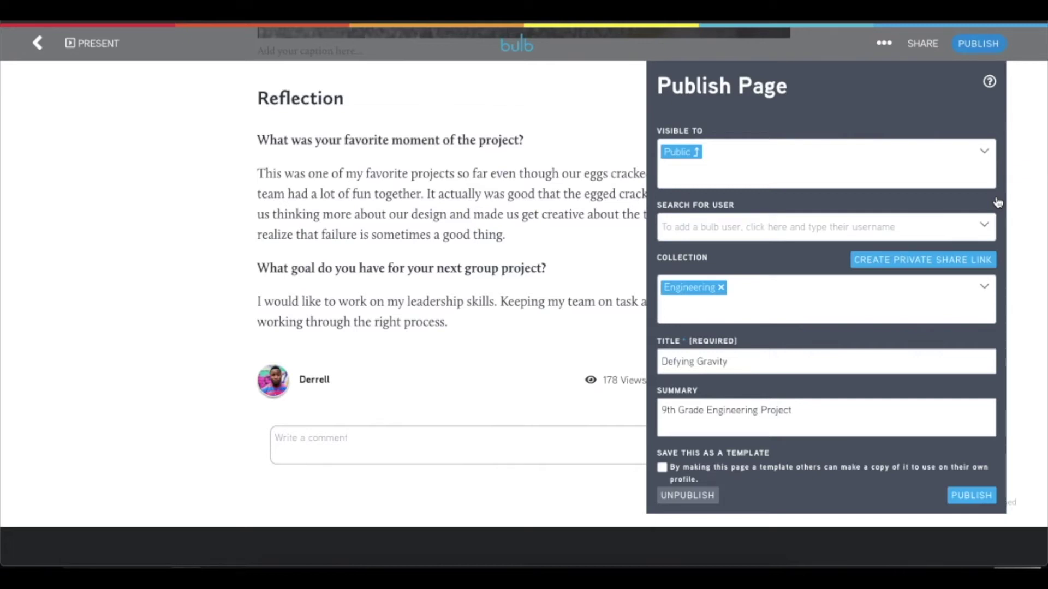
Step: Confirm publishing with Visible to Public and the Engineering collection selected
left_click(972, 495)
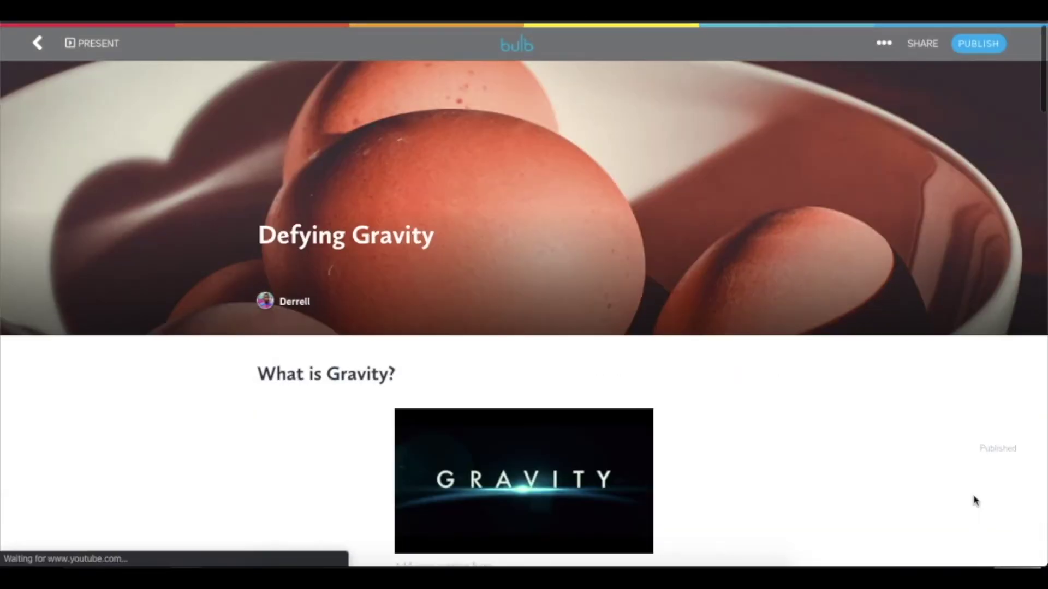
Step: Follow the author's name link and scroll down to the portfolio's collection tiles
left_click(300, 309)
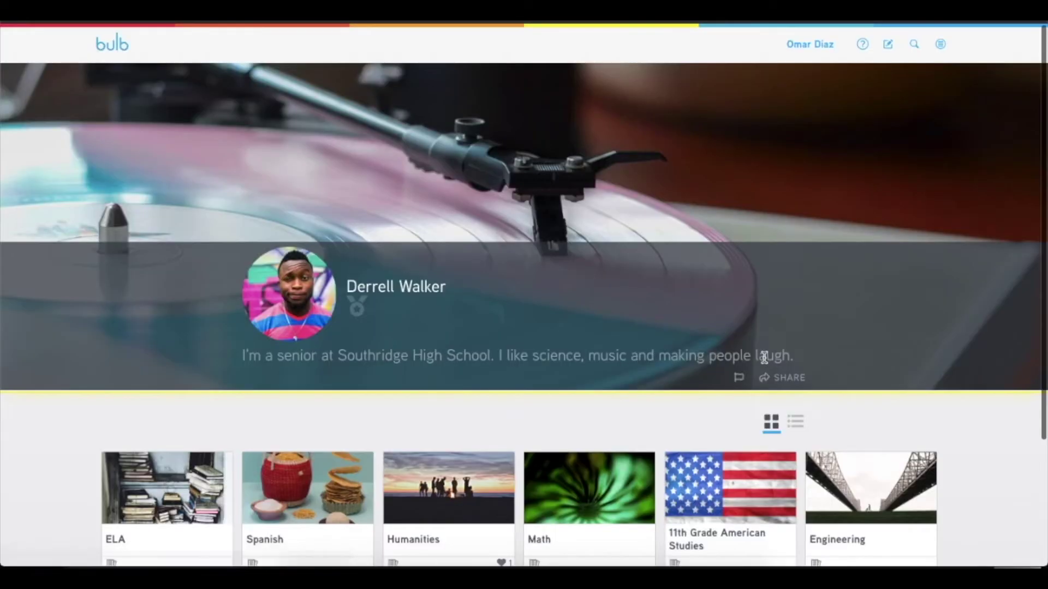
scroll(775, 327, "down", 3)
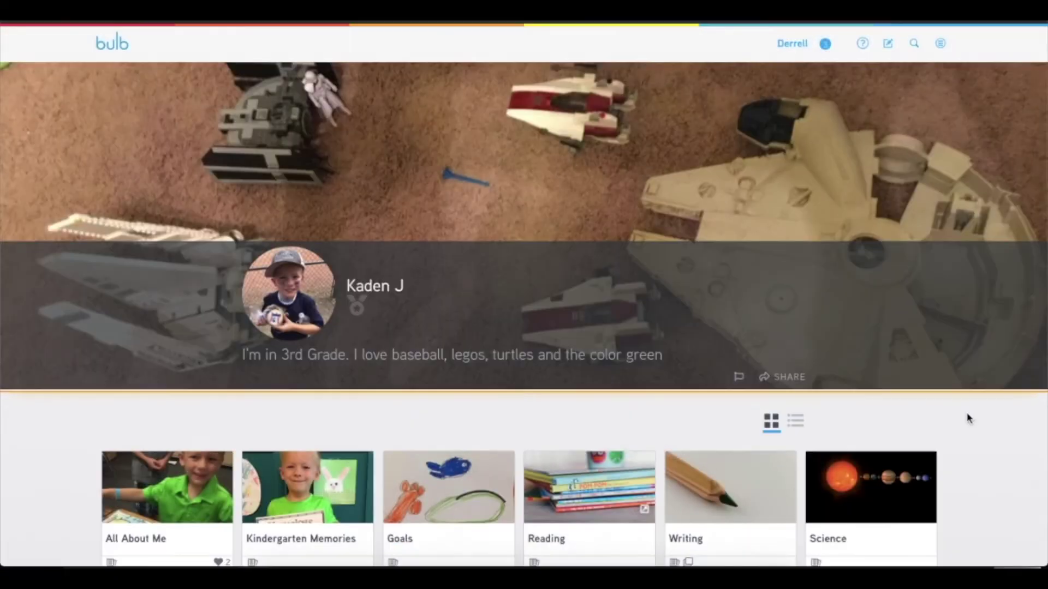
scroll(966, 421, "down", 1)
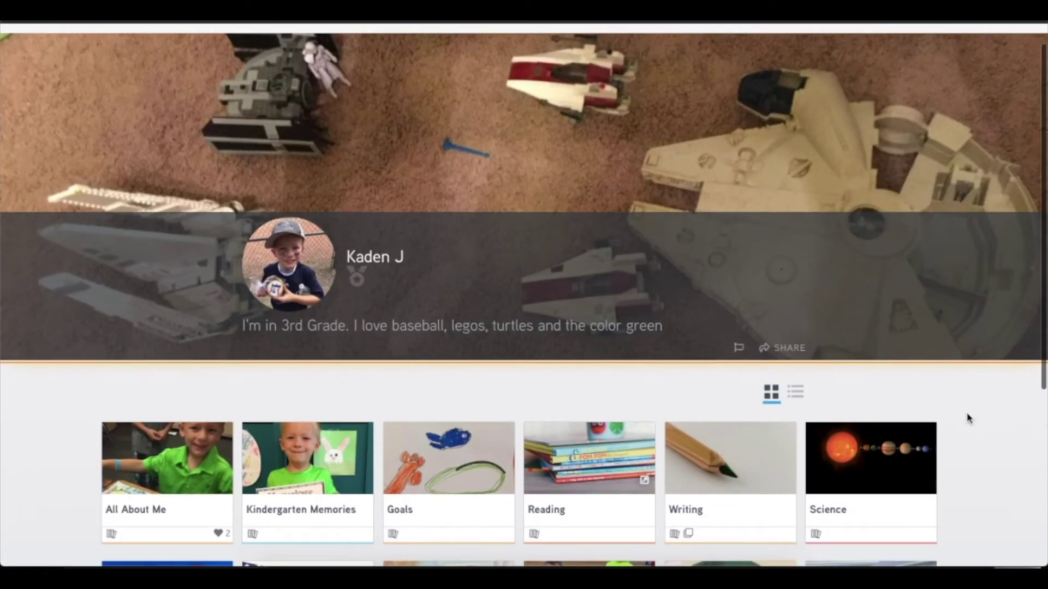
Step: Scroll through all three rows of the third grader's collections and open Writing
scroll(968, 419, "down", 1)
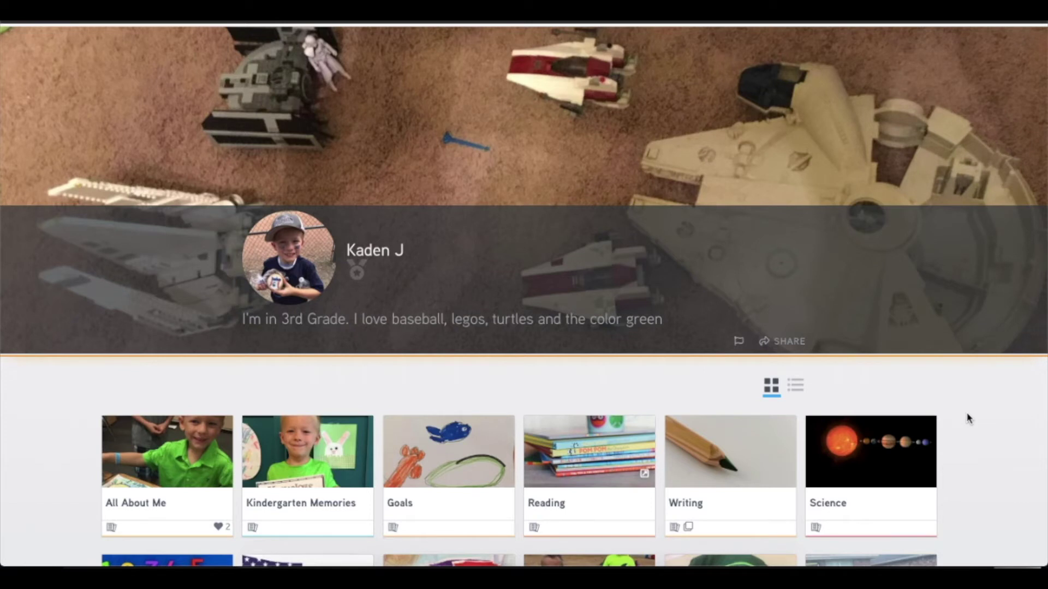
scroll(968, 419, "down", 3)
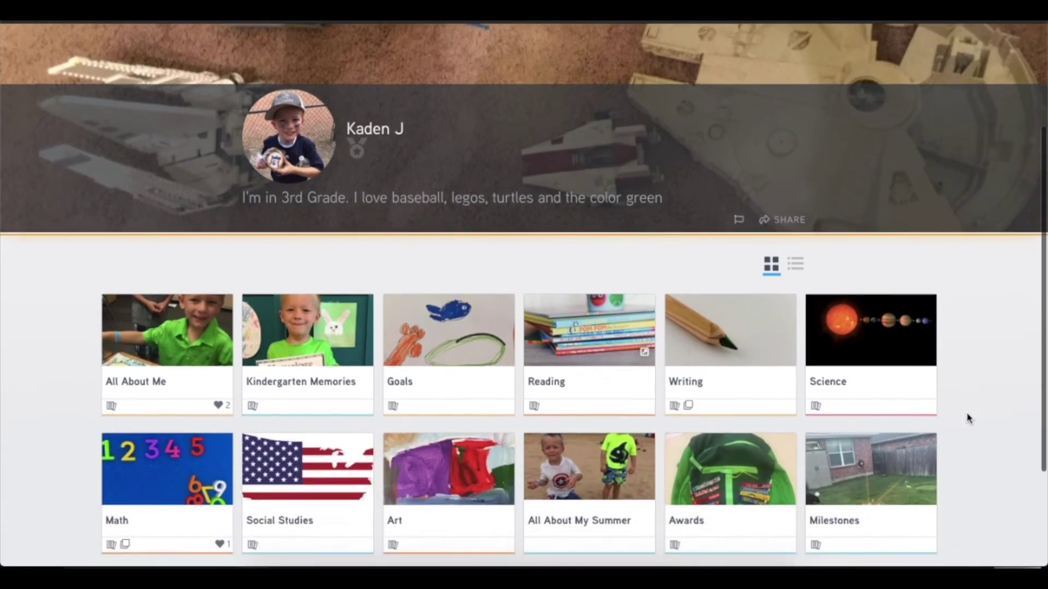
scroll(969, 419, "down", 2)
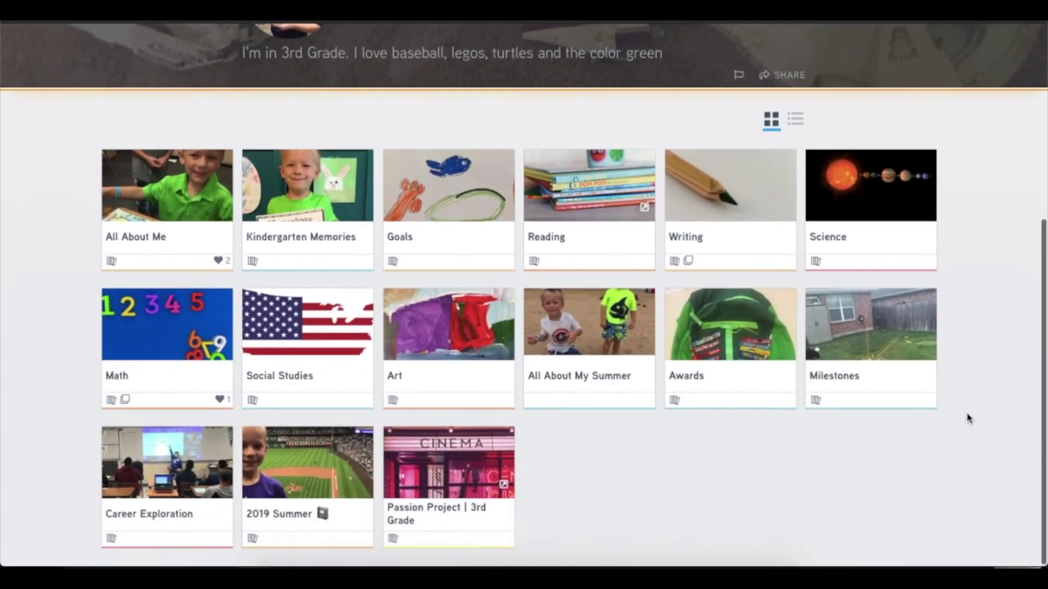
left_click(702, 224)
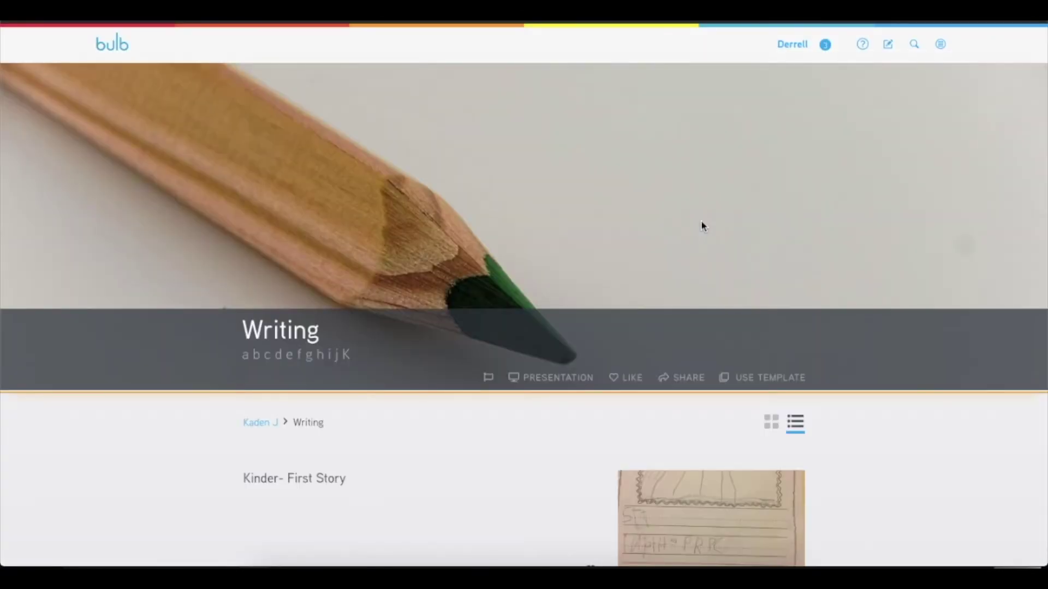
Step: Open the Kinder- First Story page and read it down to its footer
scroll(701, 226, "down", 3)
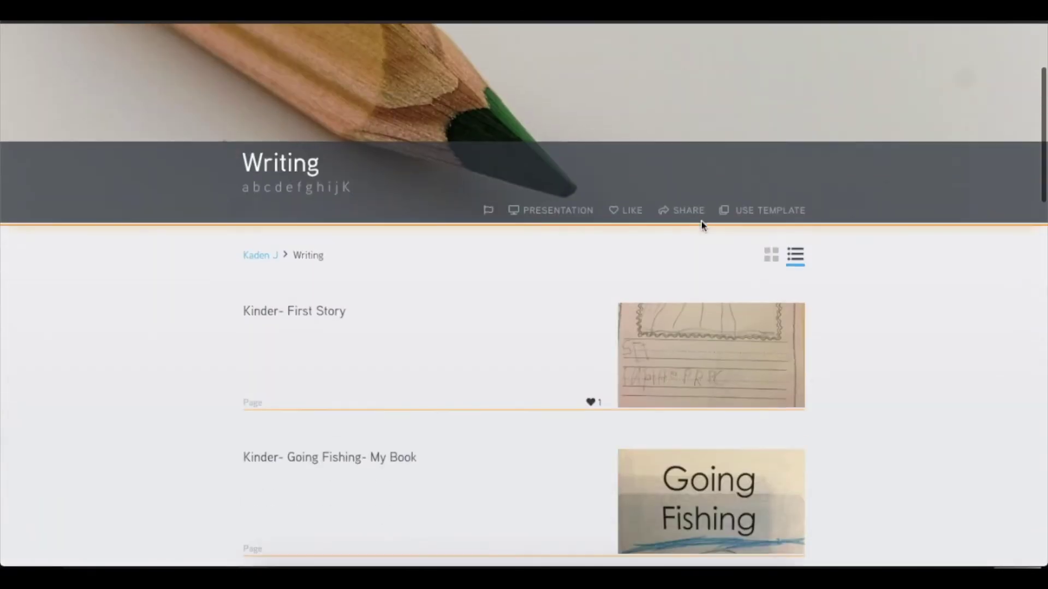
left_click(720, 360)
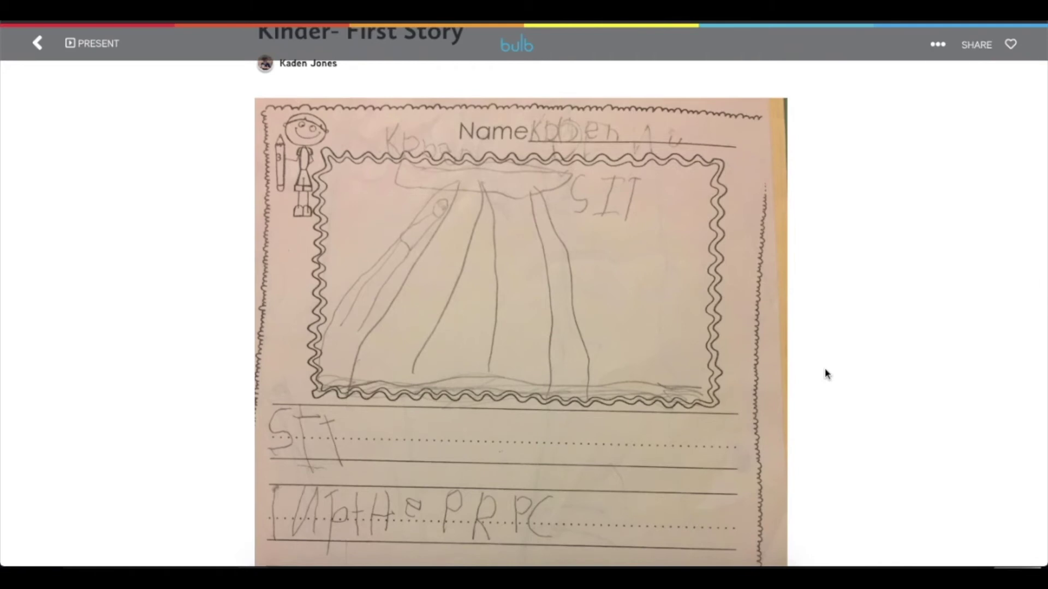
scroll(825, 371, "down", 5)
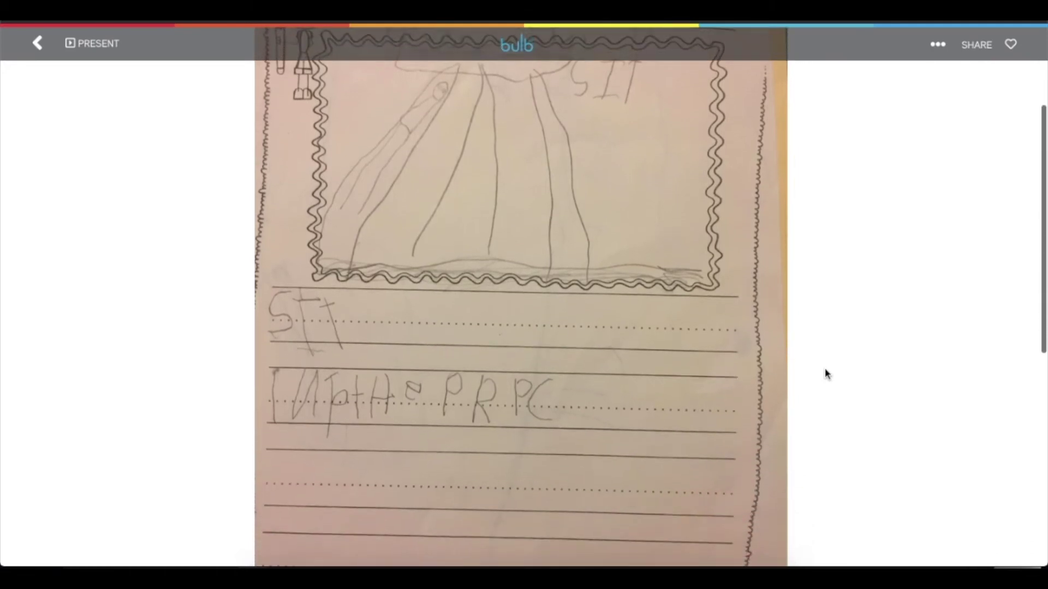
scroll(825, 373, "up", 5)
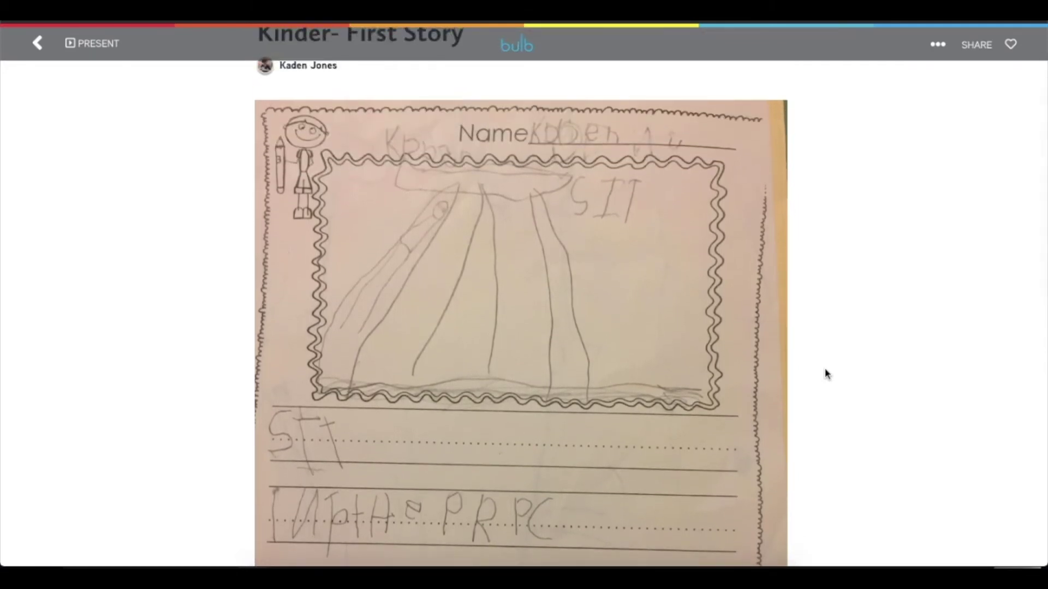
scroll(825, 374, "down", 10)
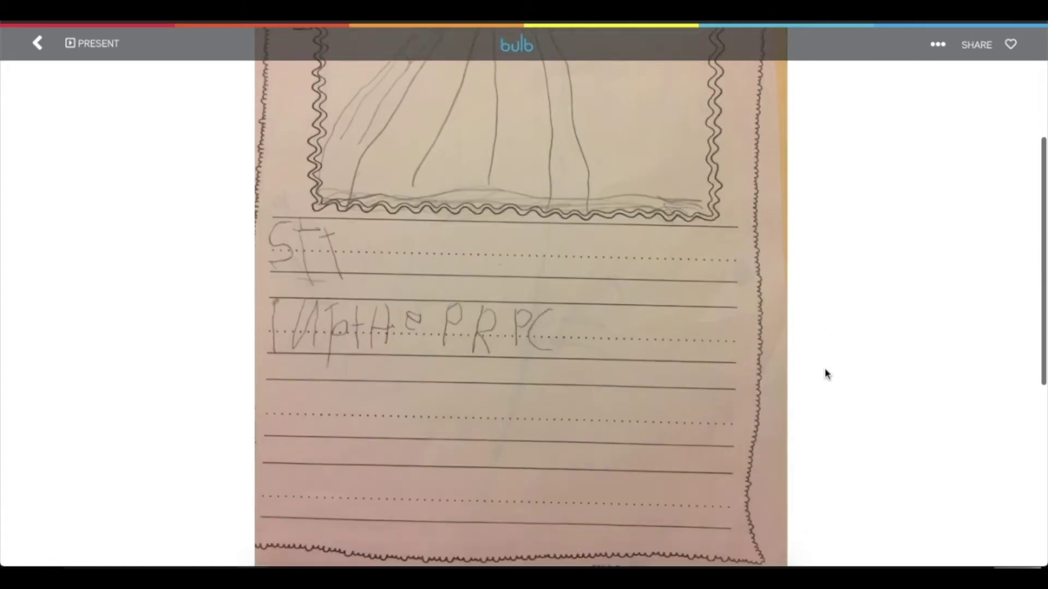
scroll(824, 367, "down", 2)
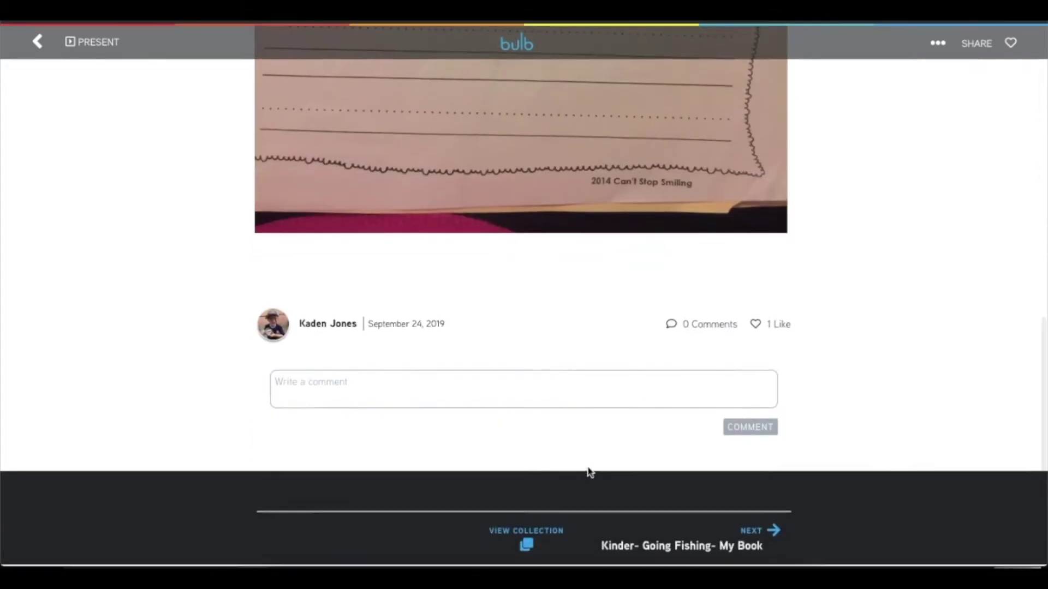
Step: Return to the Writing collection and open the 2nd grade- Rain forest final story
left_click(525, 535)
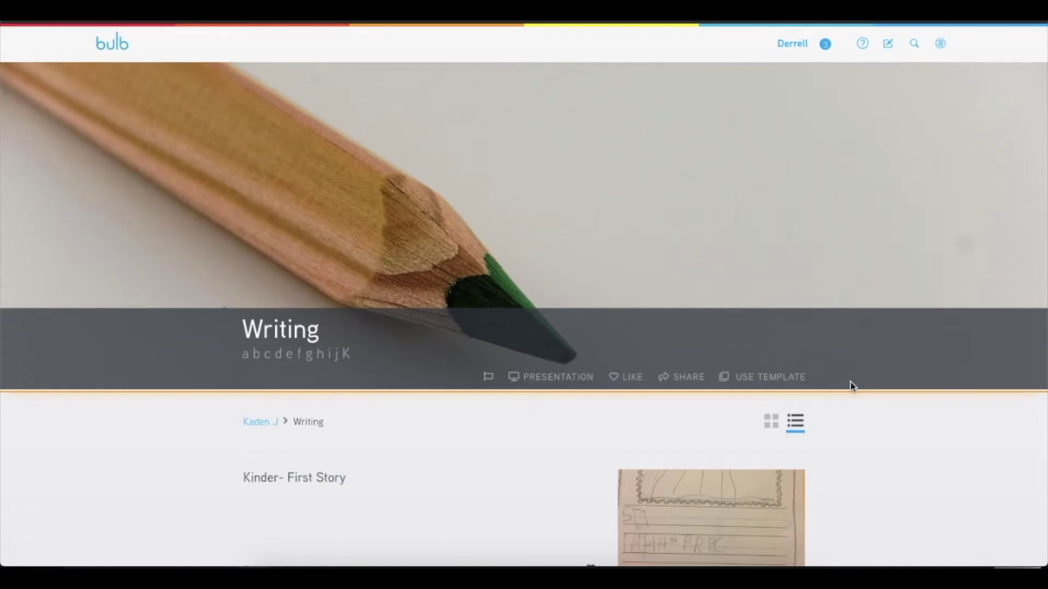
scroll(850, 384, "down", 6)
scroll(851, 385, "down", 5)
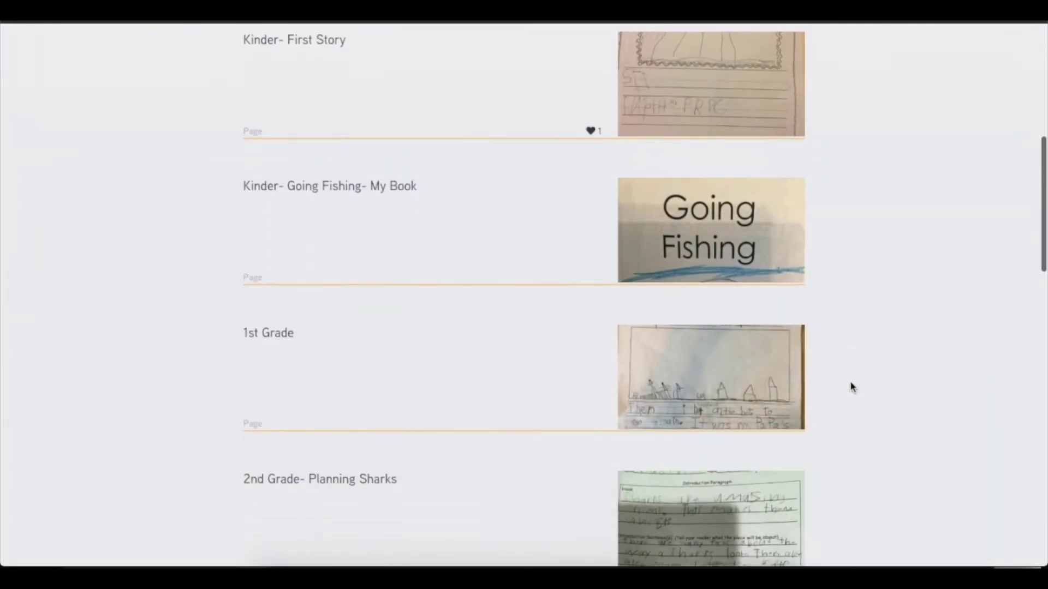
scroll(849, 381, "down", 2)
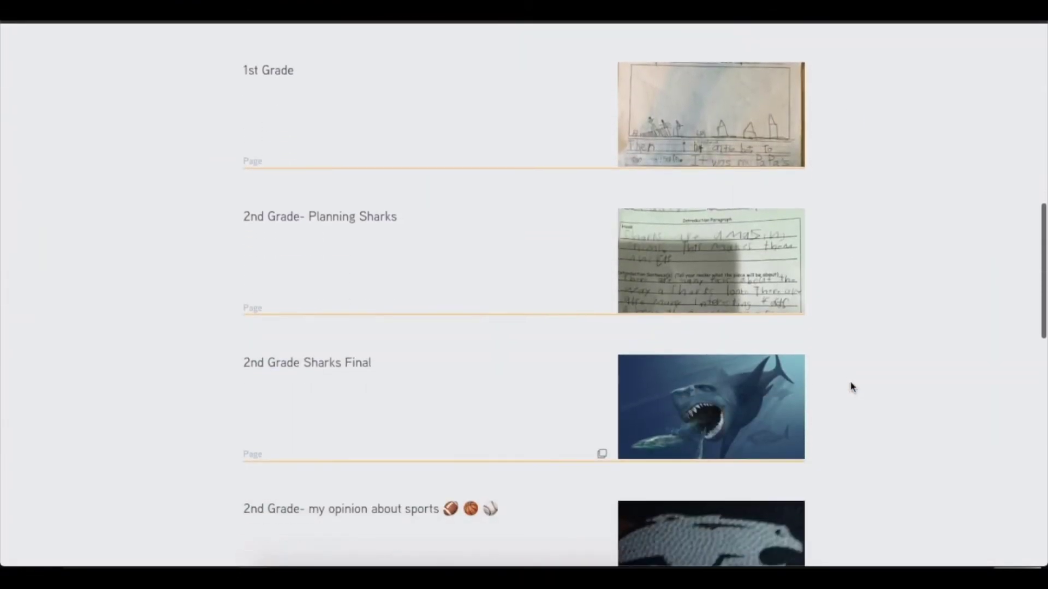
scroll(850, 381, "down", 3)
scroll(850, 387, "down", 4)
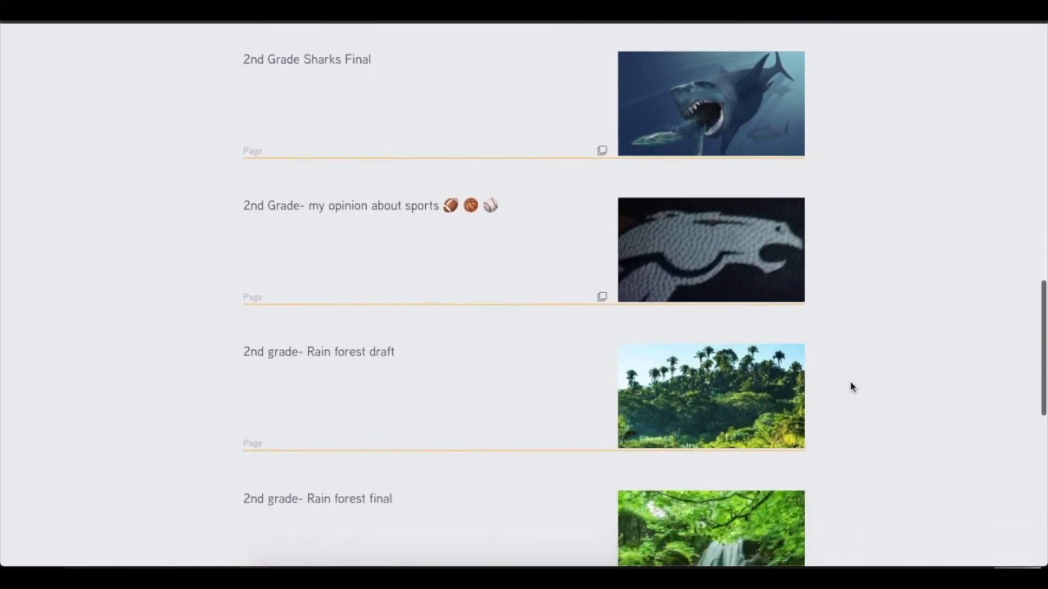
scroll(852, 374, "down", 3)
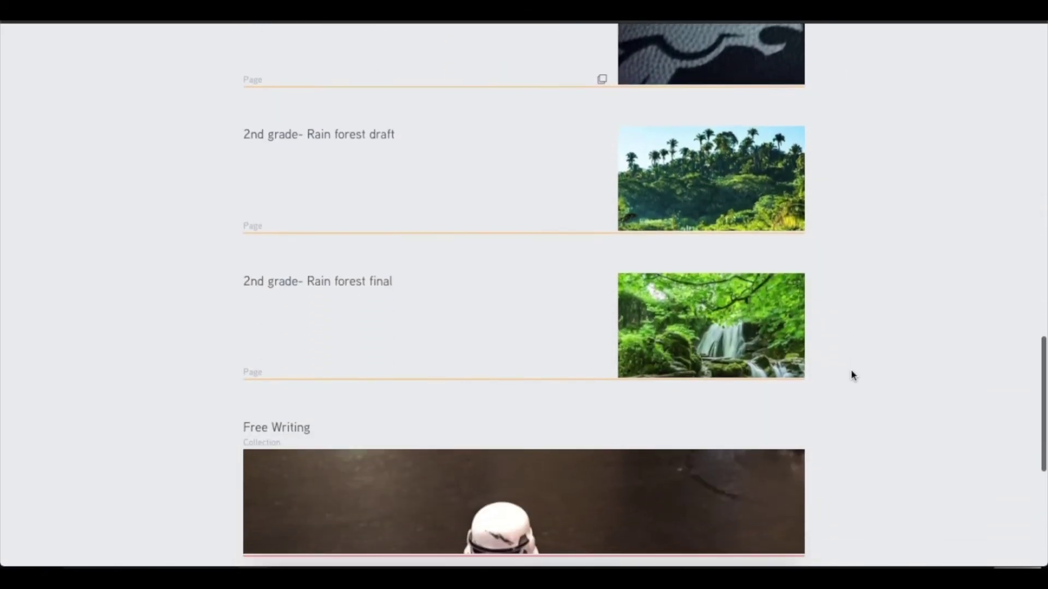
left_click(740, 345)
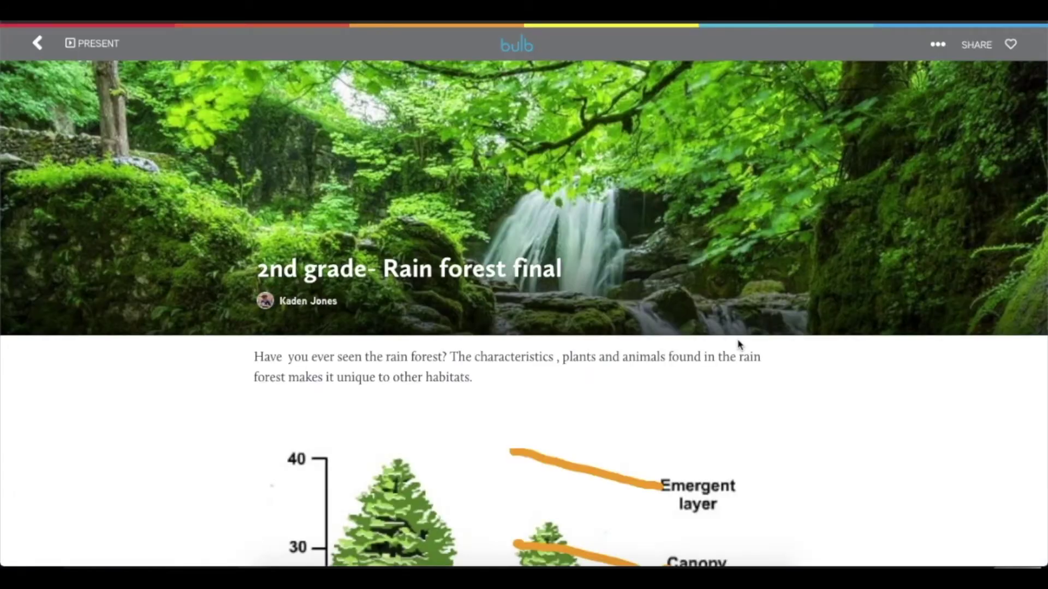
scroll(737, 344, "down", 1)
scroll(848, 367, "down", 3)
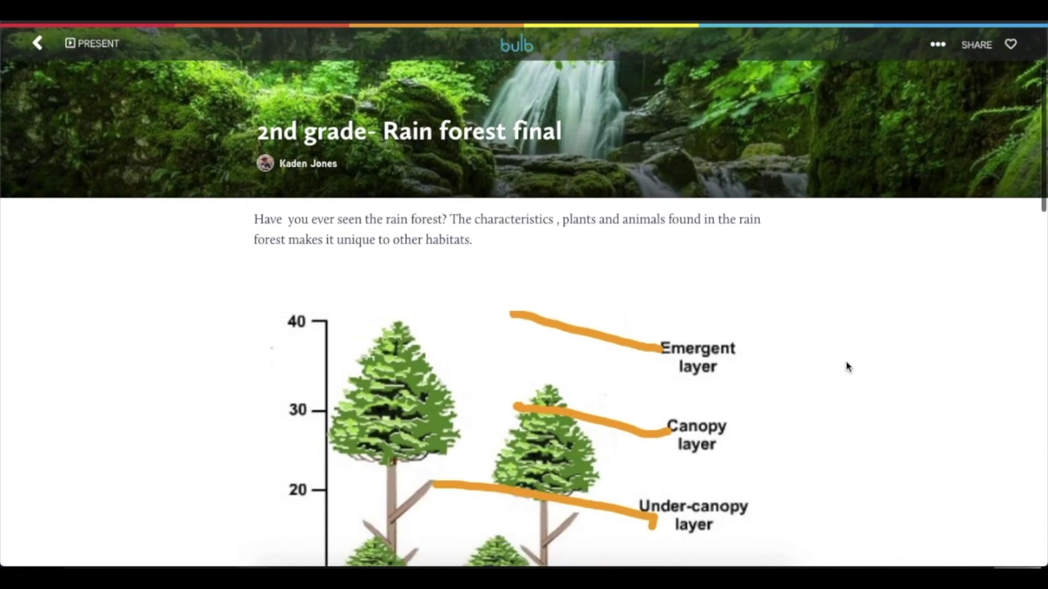
scroll(848, 366, "down", 1)
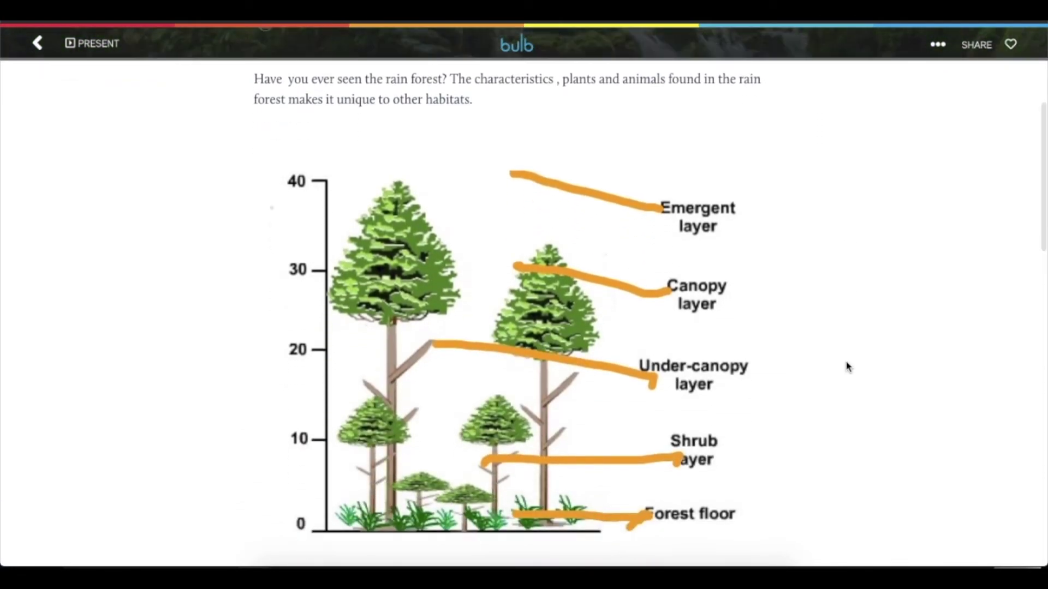
scroll(848, 367, "down", 1)
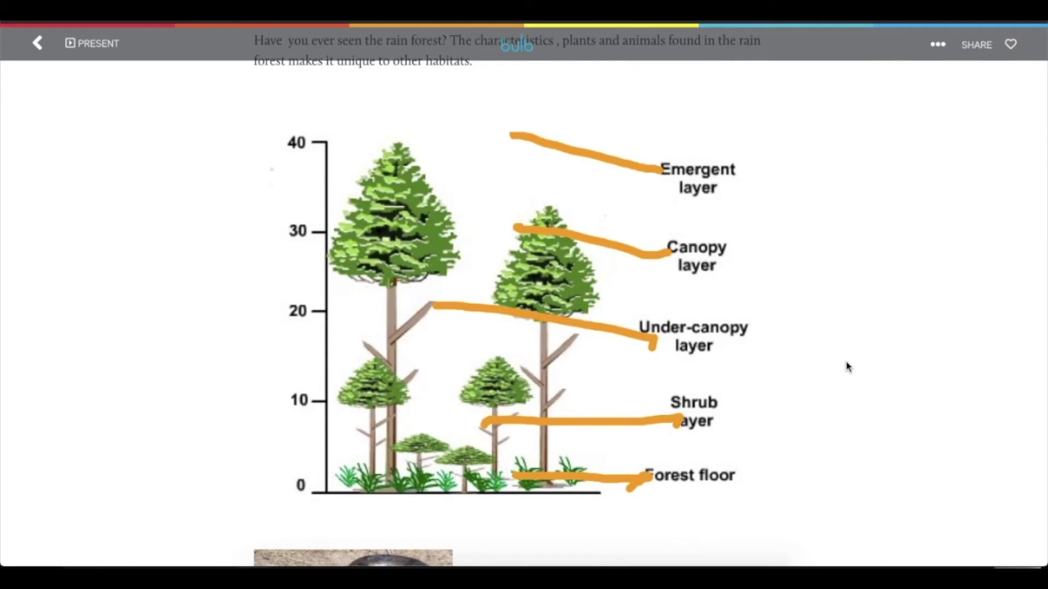
scroll(847, 367, "down", 5)
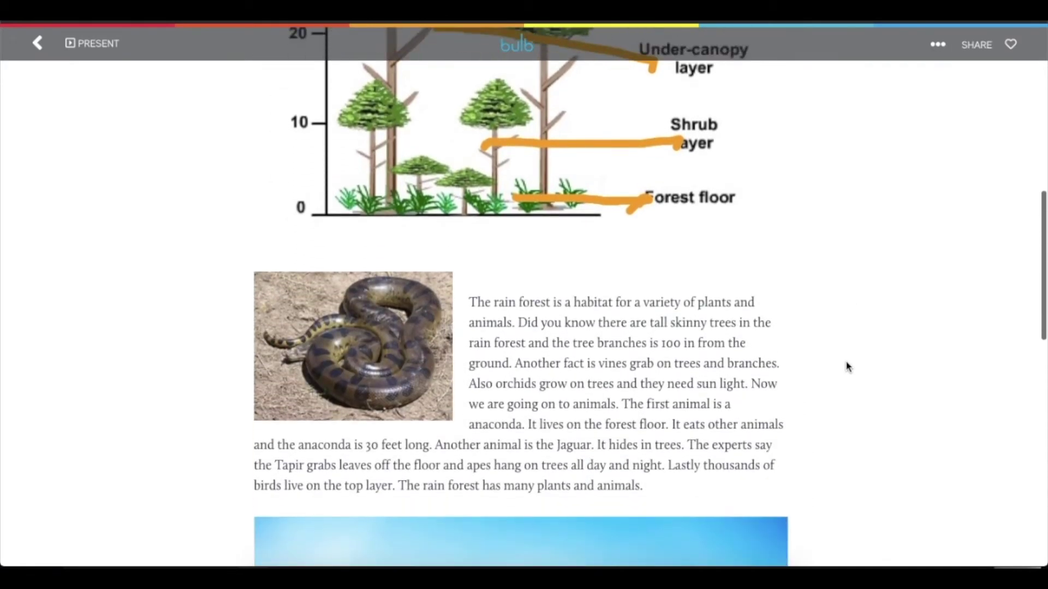
scroll(847, 367, "down", 6)
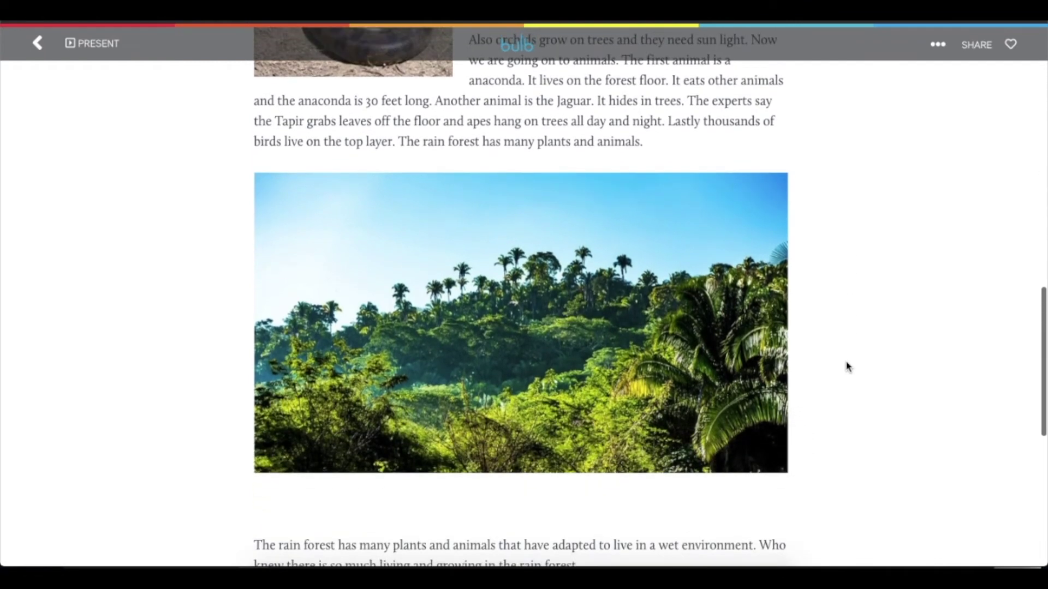
scroll(848, 366, "down", 5)
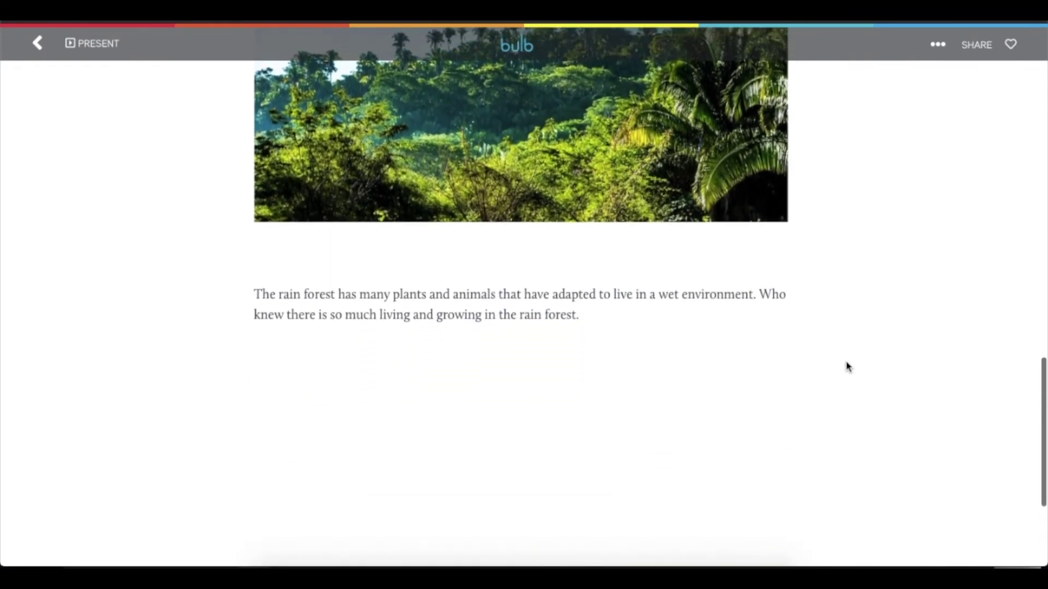
scroll(847, 366, "down", 4)
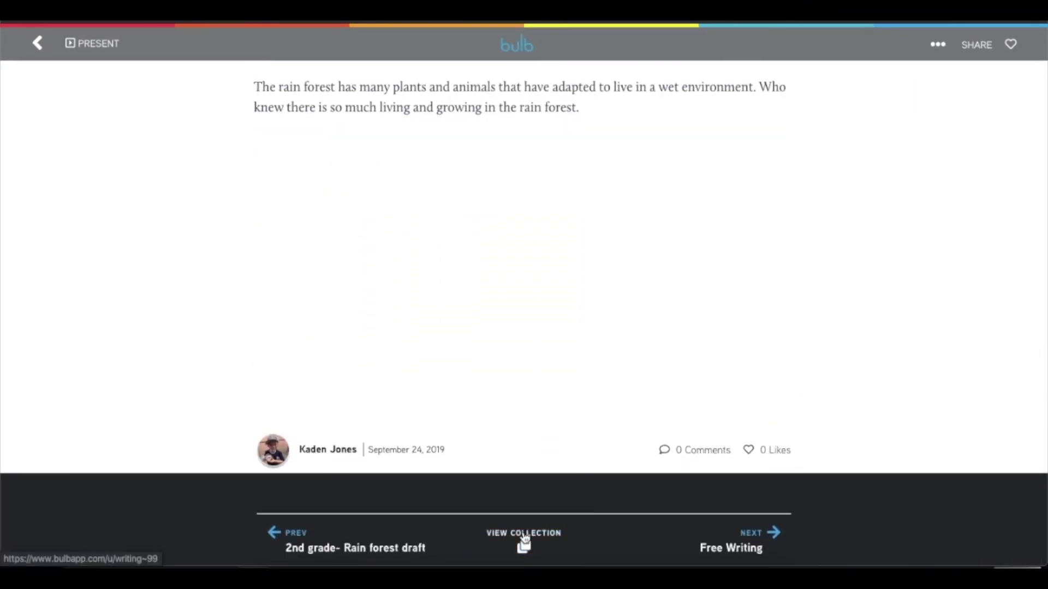
left_click(524, 540)
Step: Scroll the Writing stories to the bottom and back, then return to the student's portfolio
scroll(850, 388, "down", 3)
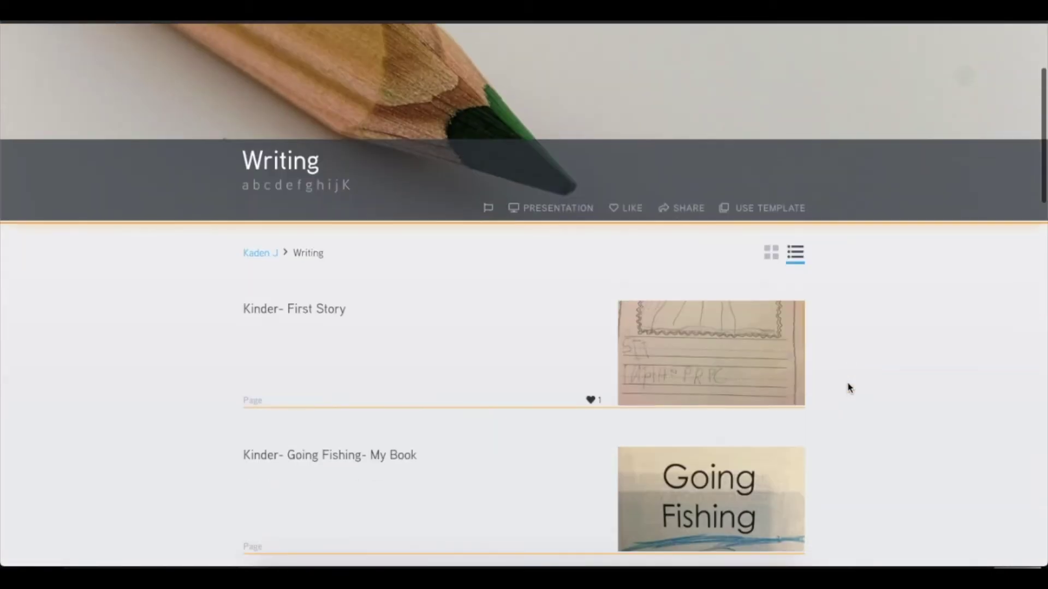
scroll(848, 388, "down", 1)
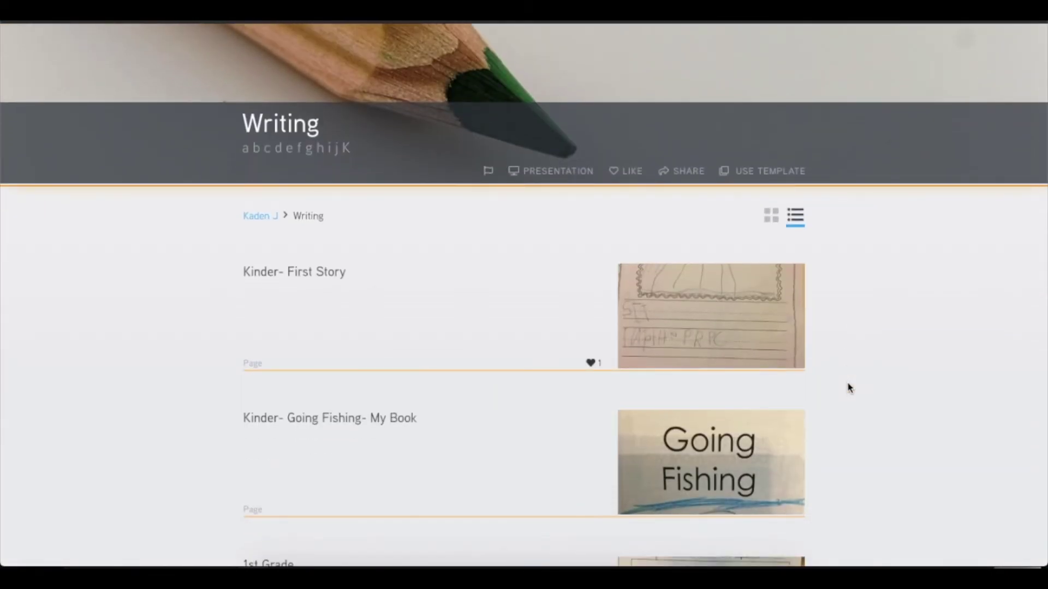
scroll(849, 388, "down", 12)
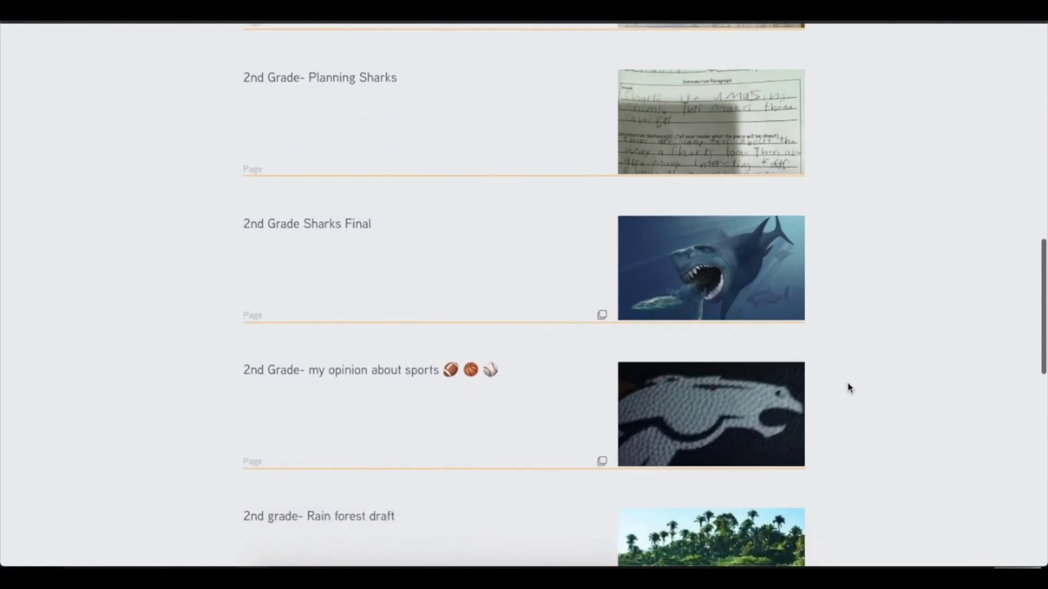
scroll(850, 388, "down", 6)
scroll(848, 388, "down", 6)
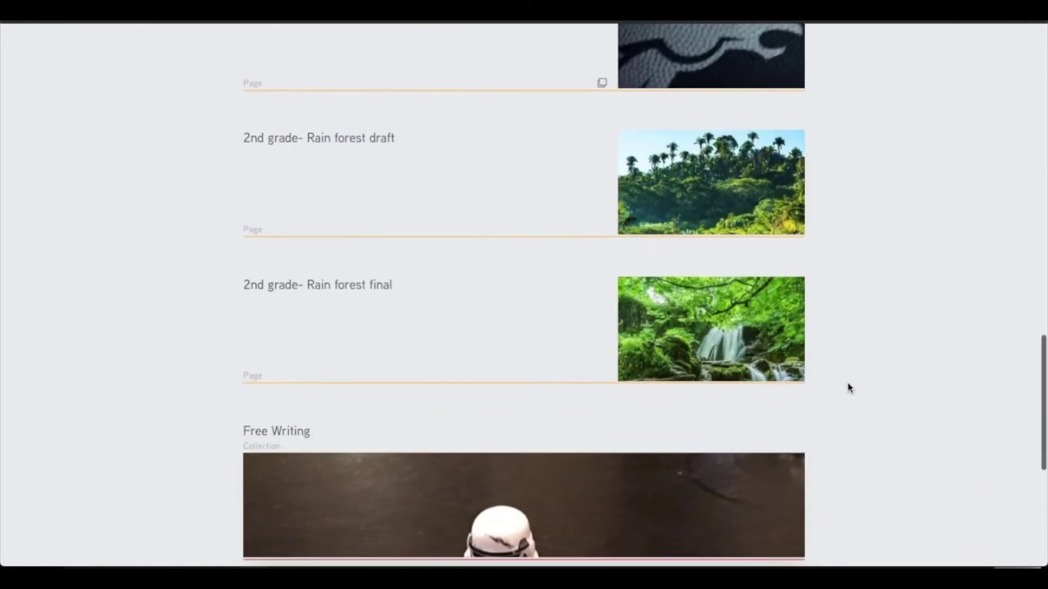
scroll(848, 388, "down", 2)
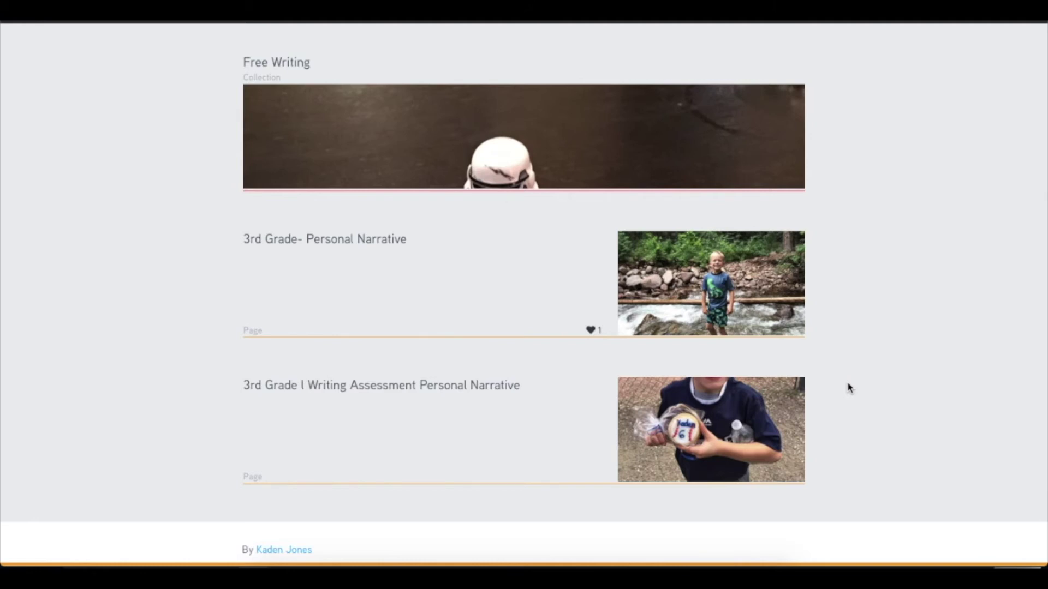
scroll(597, 419, "up", 20)
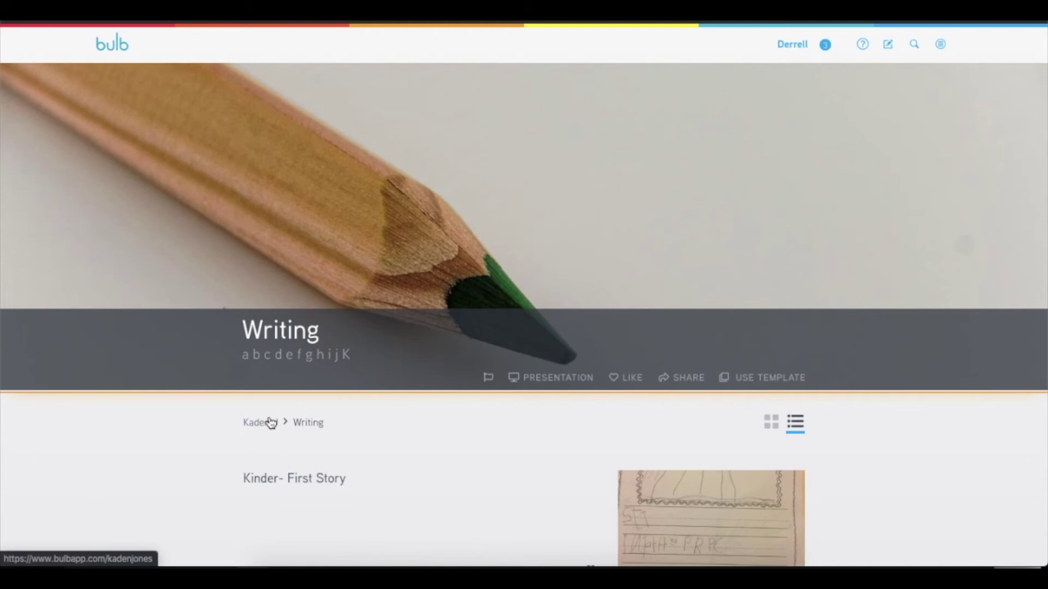
left_click(270, 423)
scroll(545, 428, "down", 5)
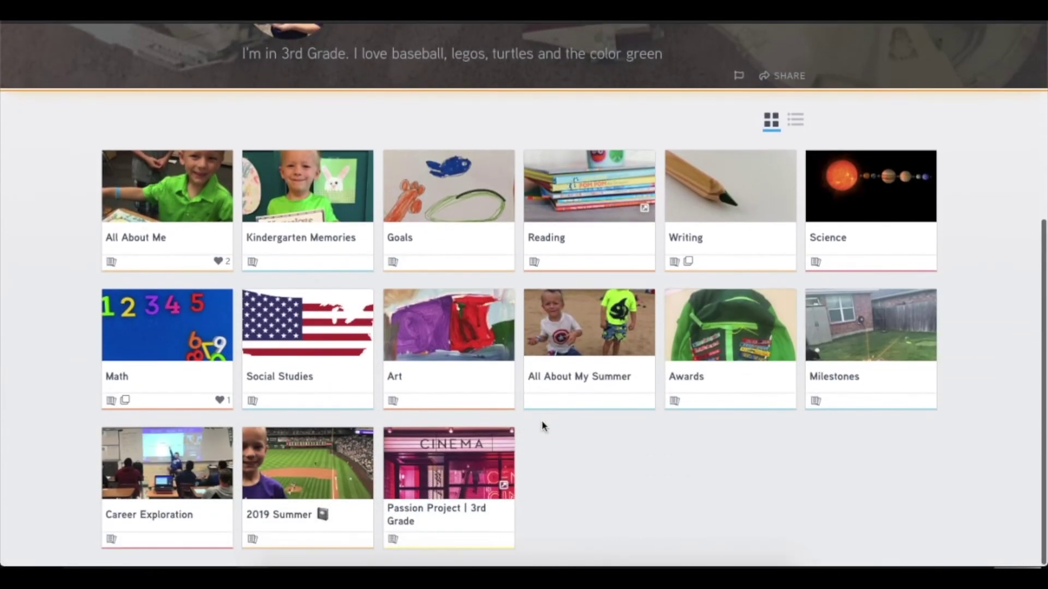
left_click(473, 476)
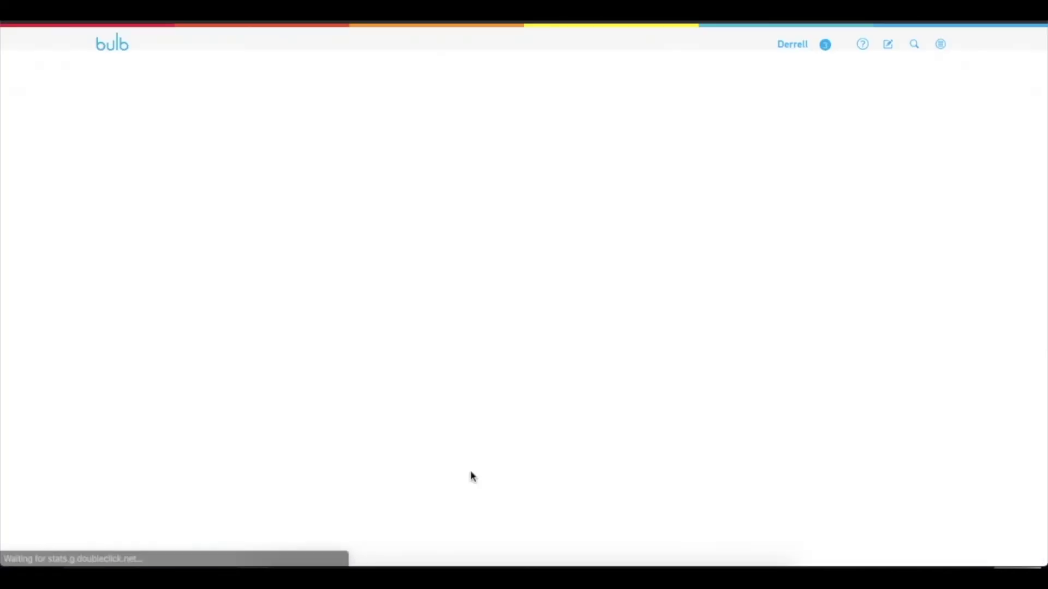
scroll(692, 467, "down", 3)
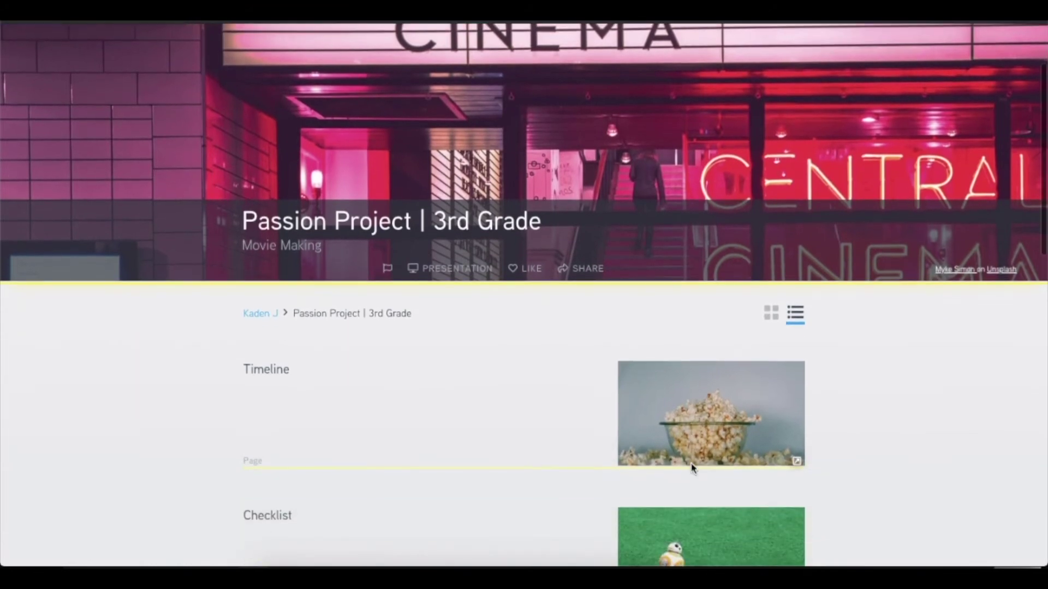
scroll(889, 424, "down", 5)
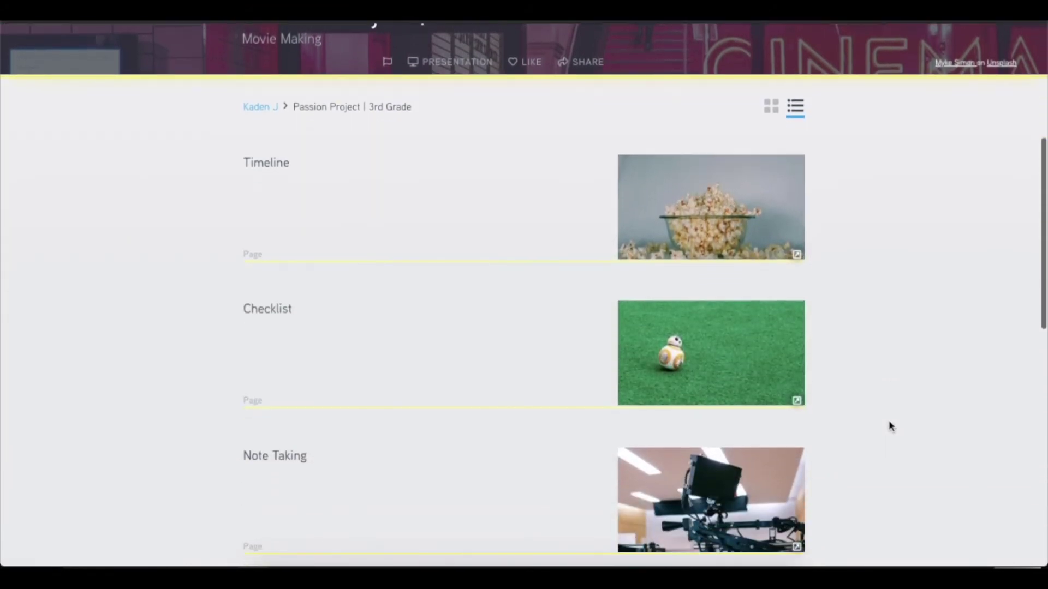
scroll(891, 426, "down", 1)
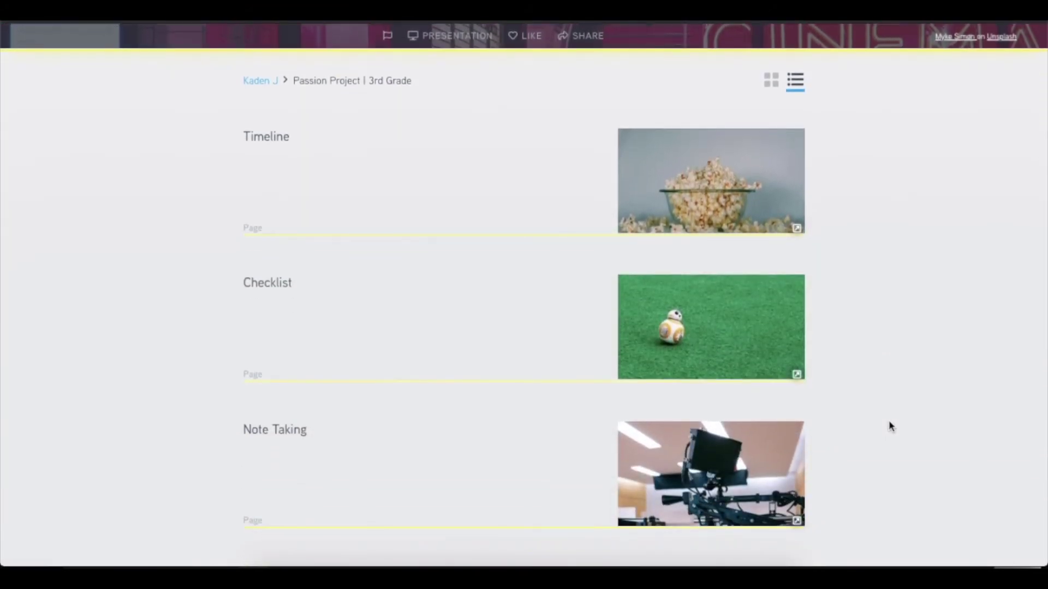
scroll(889, 426, "down", 5)
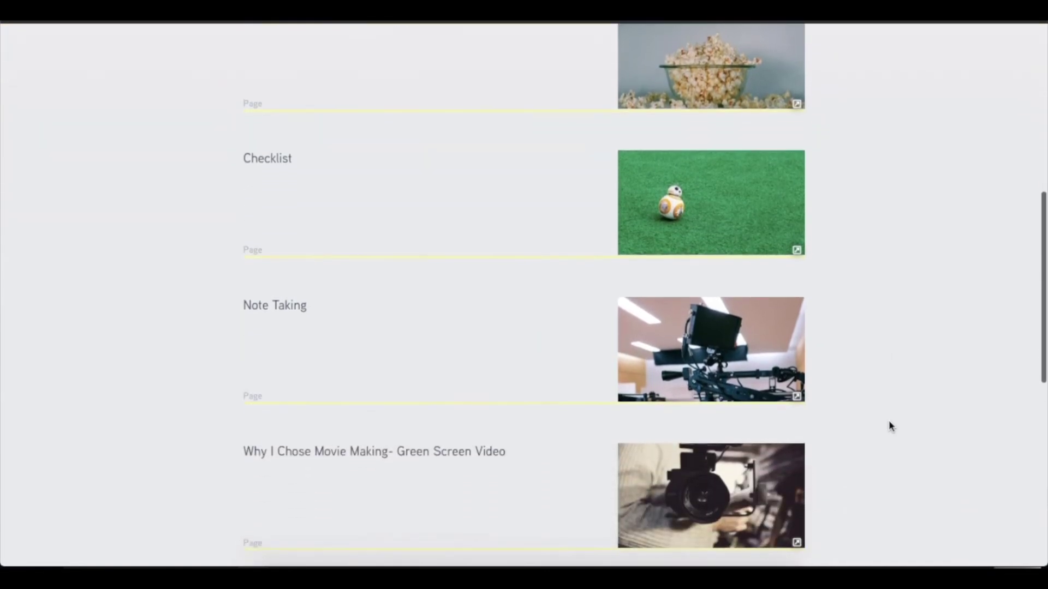
scroll(889, 426, "down", 2)
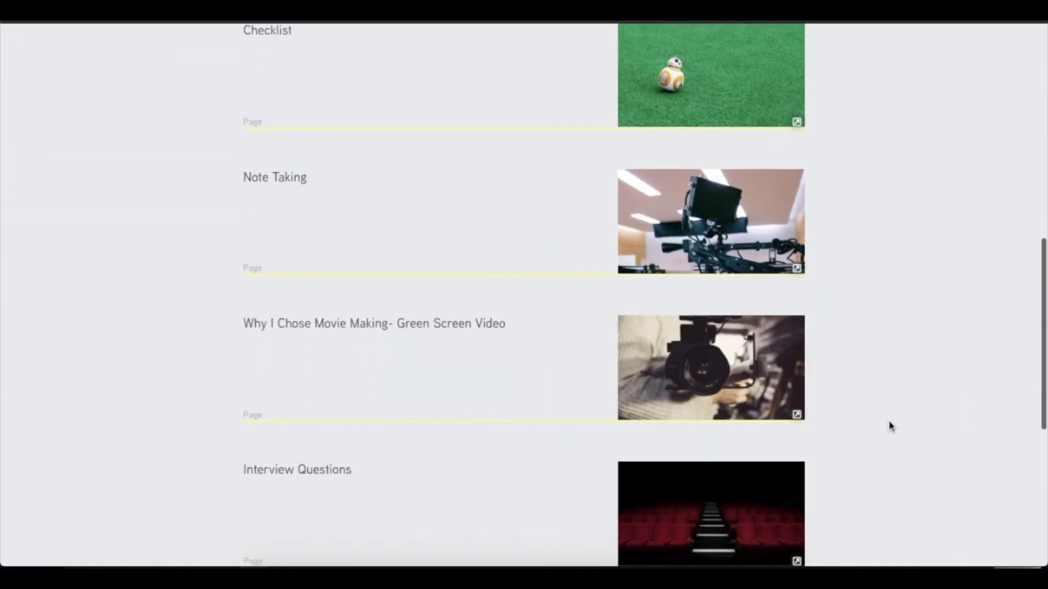
scroll(890, 426, "down", 5)
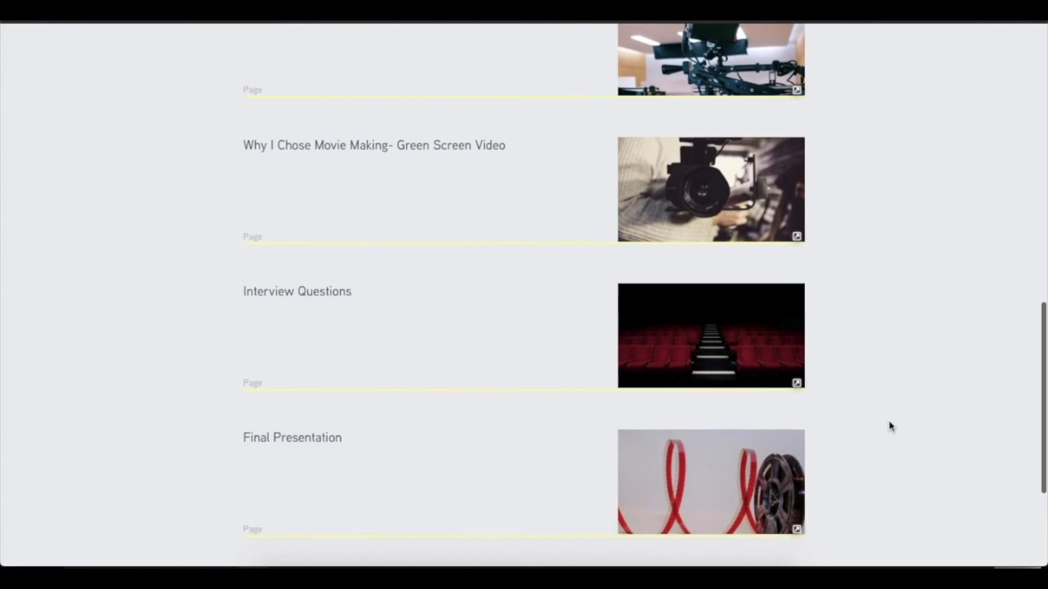
scroll(890, 426, "down", 3)
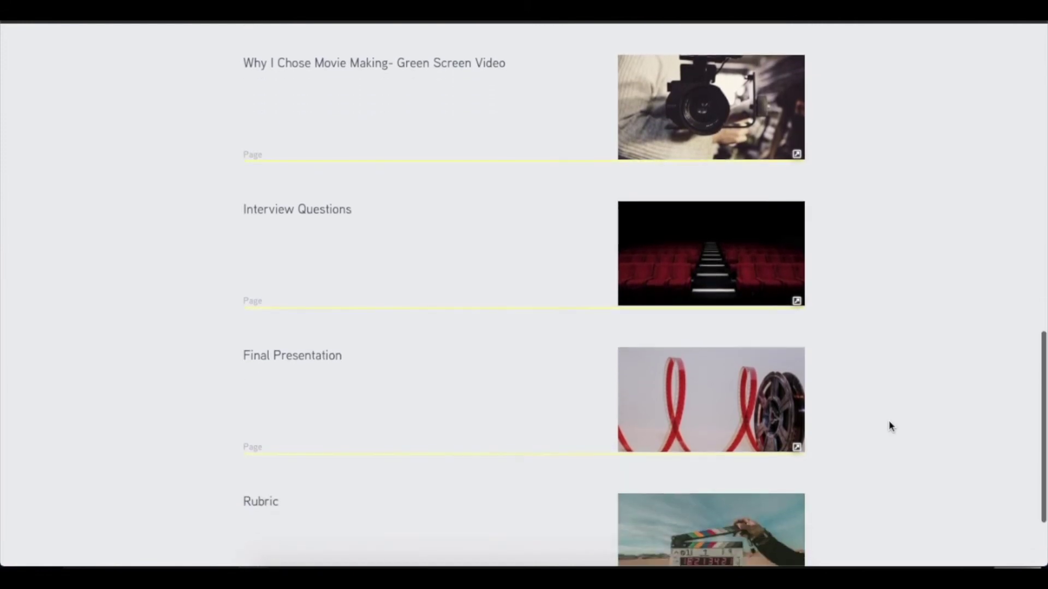
scroll(890, 427, "down", 3)
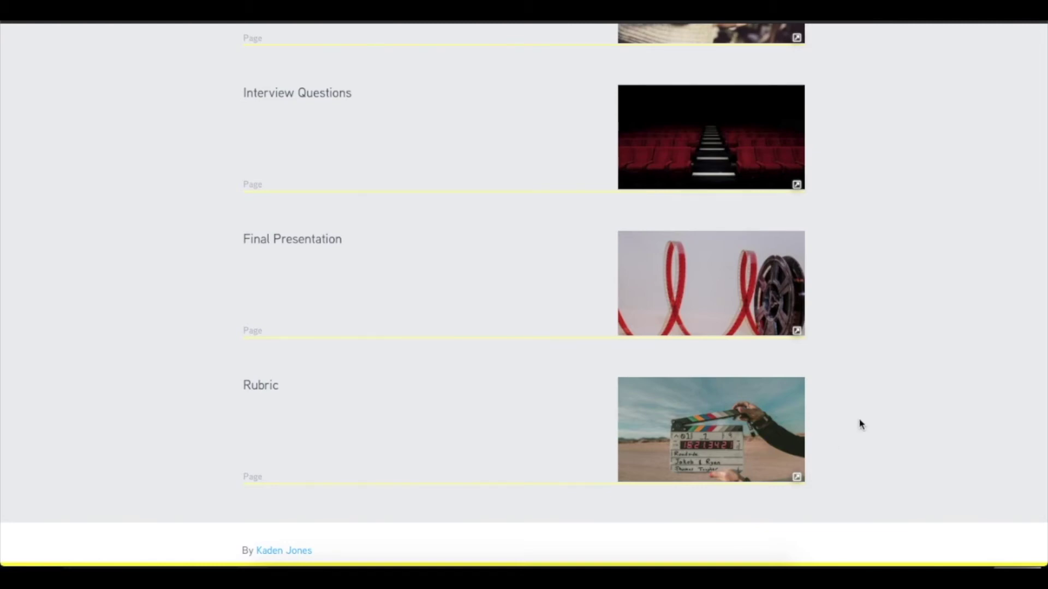
scroll(860, 424, "up", 3)
scroll(860, 425, "up", 10)
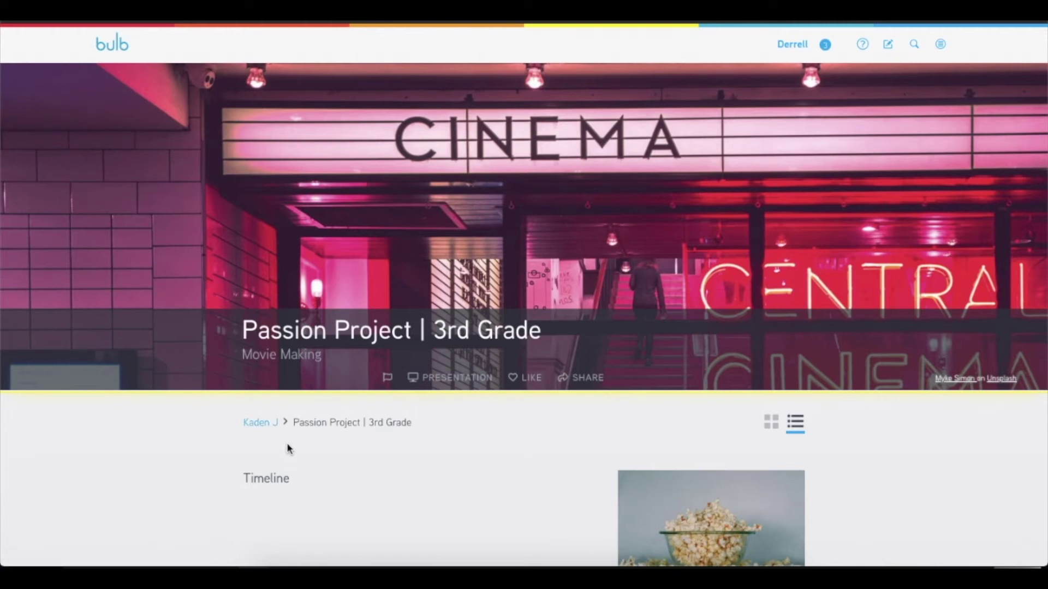
left_click(261, 424)
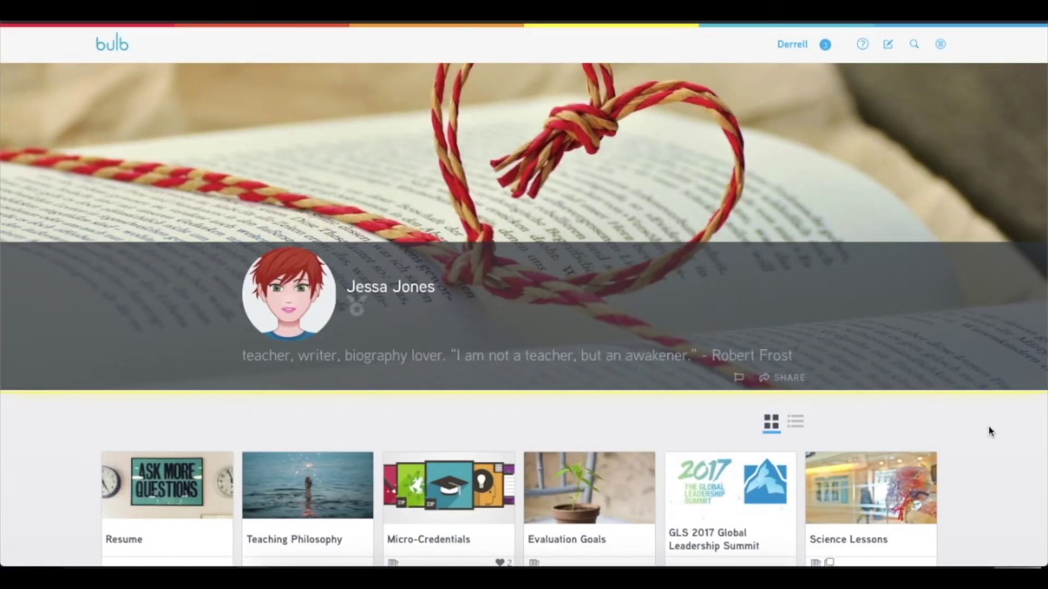
Step: Scroll the teacher's profile grid and open Evaluation Goals, showing Goal 1 and the Goal Template
scroll(986, 434, "down", 1)
scroll(987, 433, "down", 1)
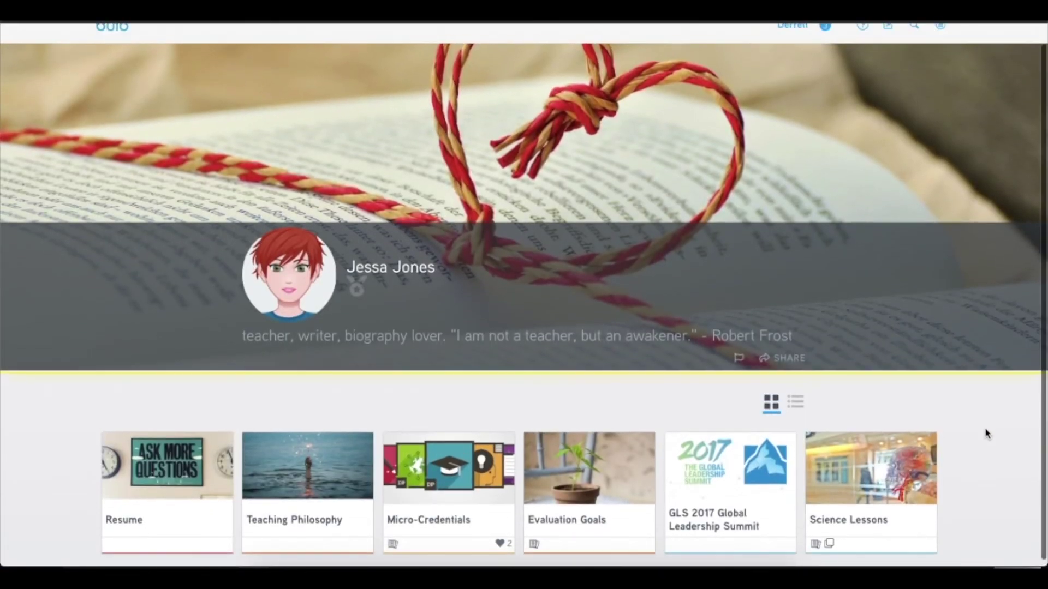
scroll(987, 434, "down", 1)
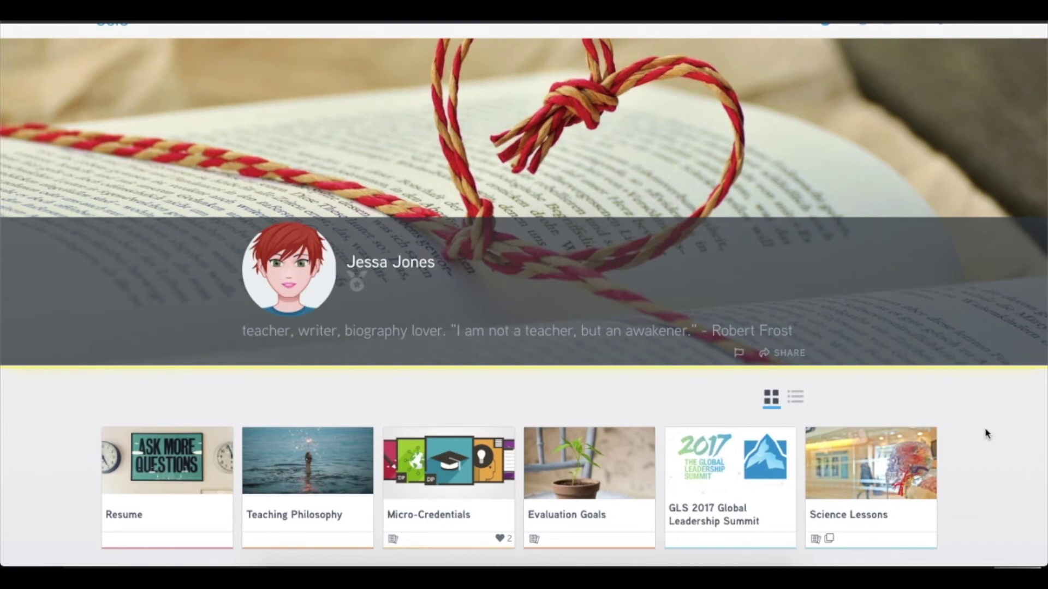
left_click(608, 532)
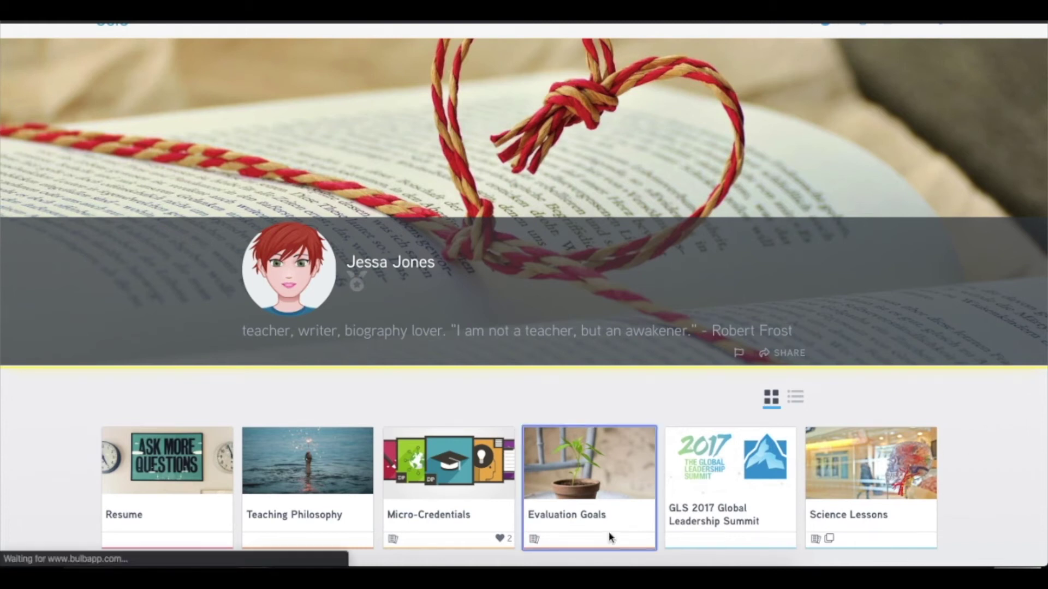
scroll(792, 498, "down", 6)
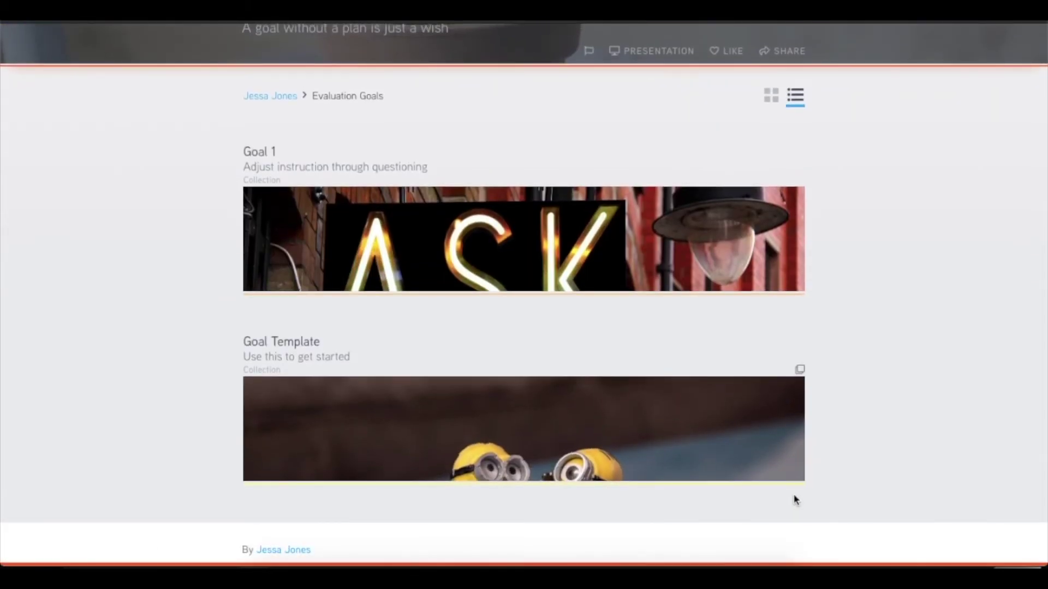
Step: Go back to the teacher's portfolio, open Micro-Credentials, then the Observation & Feedback collection
left_click(282, 104)
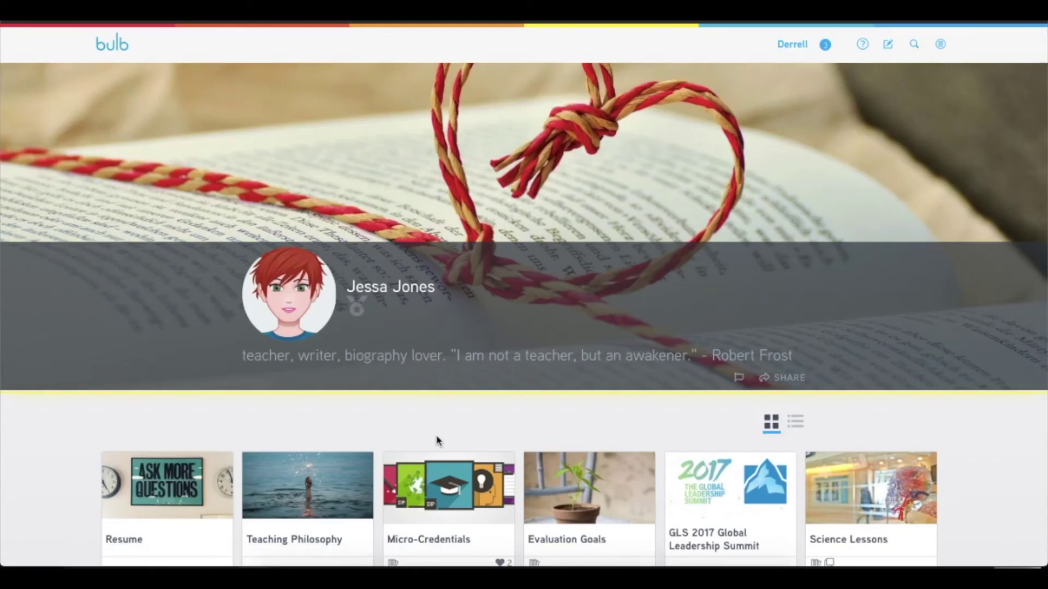
scroll(437, 440, "down", 1)
left_click(463, 494)
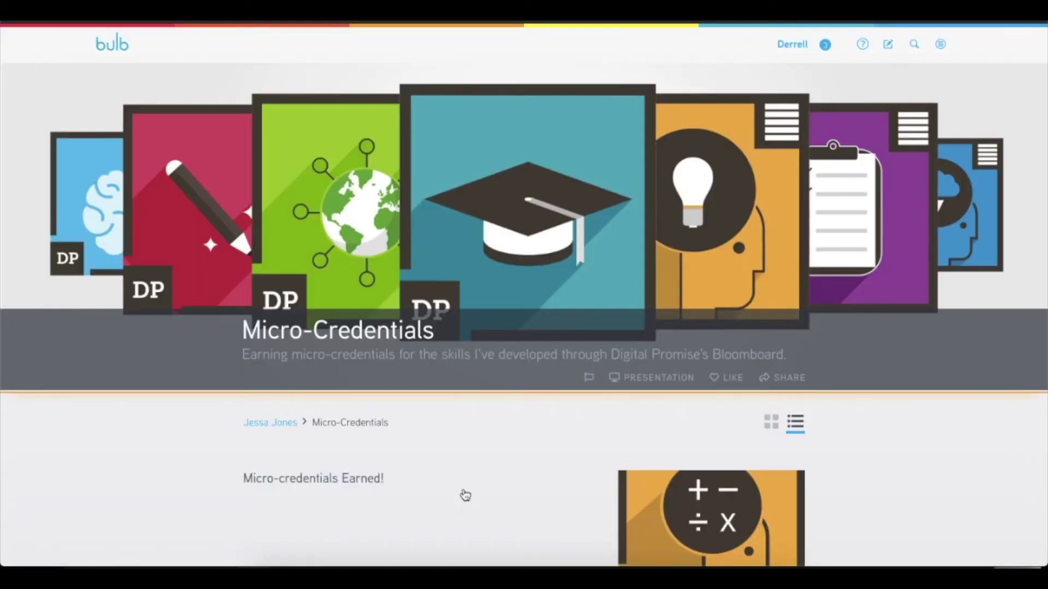
scroll(926, 480, "down", 3)
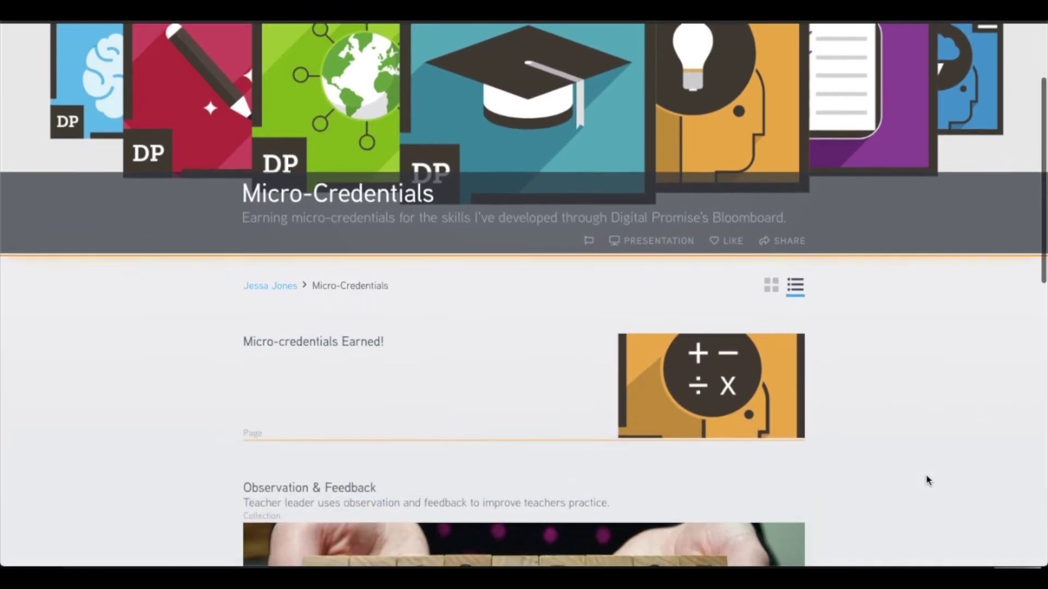
scroll(926, 479, "down", 5)
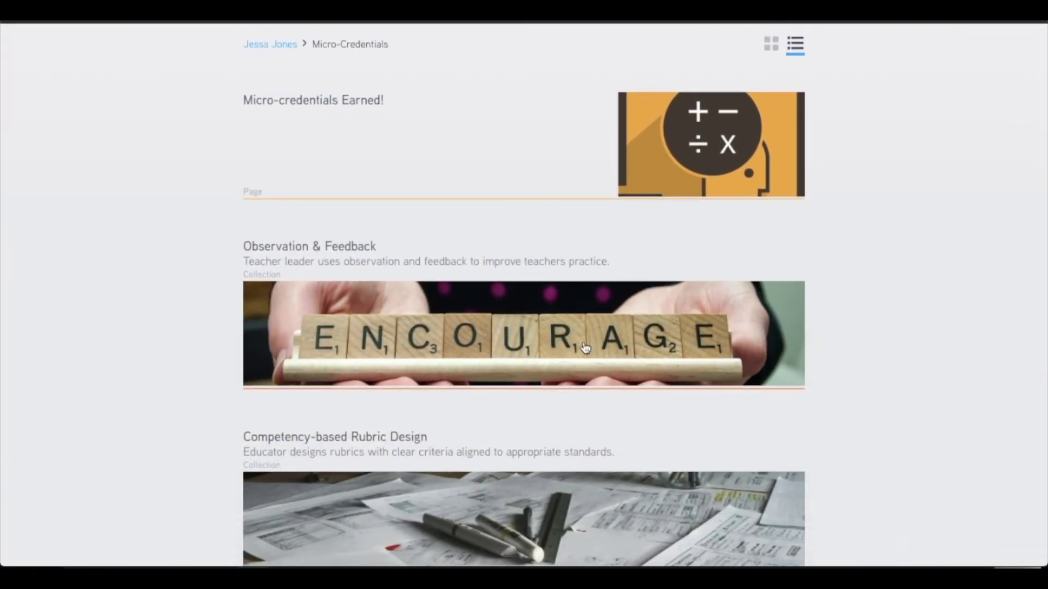
left_click(584, 347)
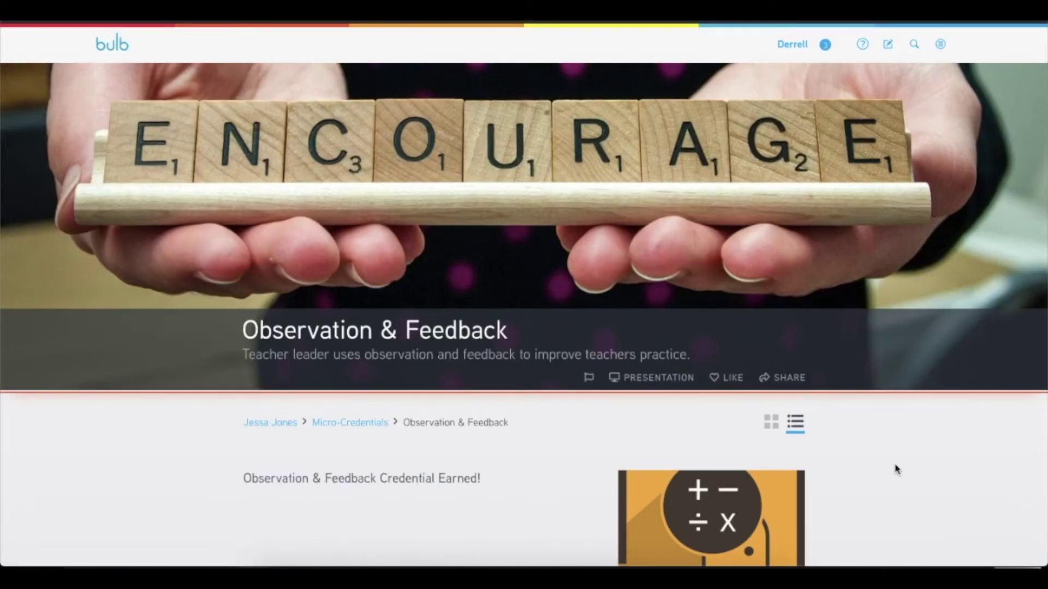
Step: Scroll through the Observation & Feedback items and back up, then return to the teacher's portfolio
scroll(897, 470, "down", 5)
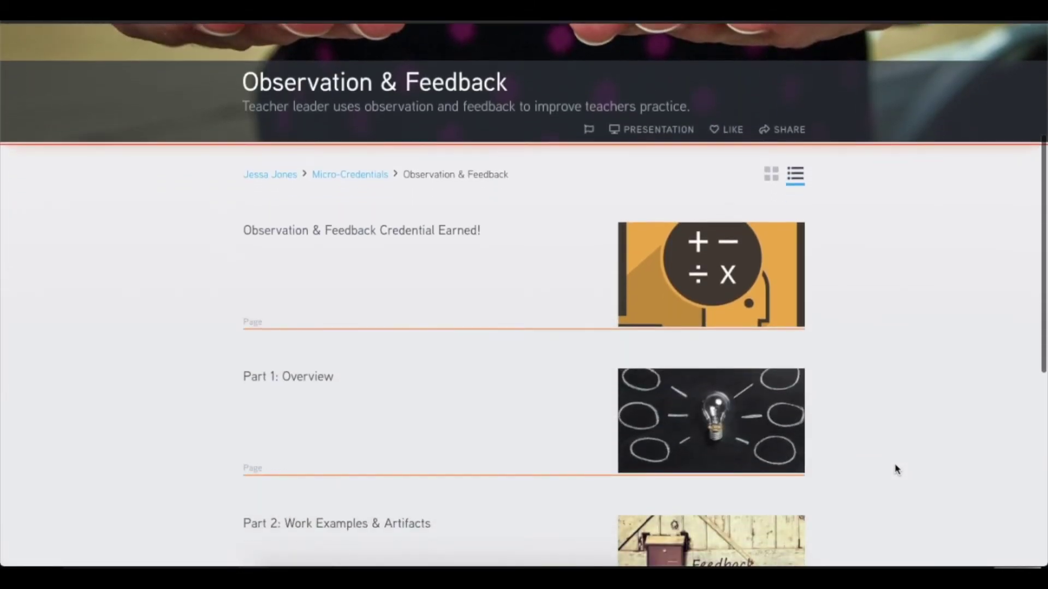
scroll(897, 470, "down", 3)
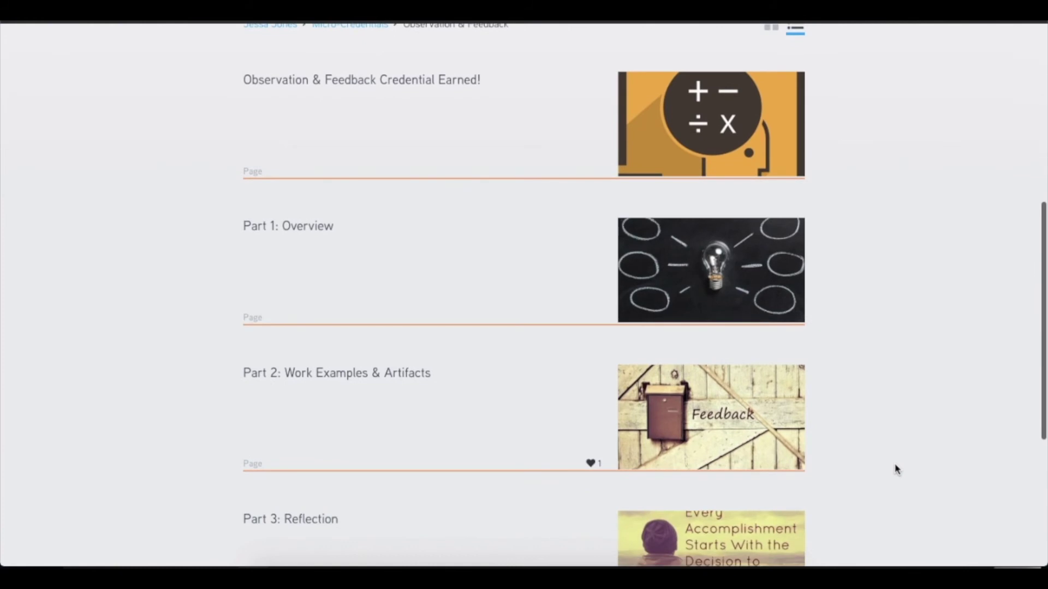
scroll(896, 469, "down", 3)
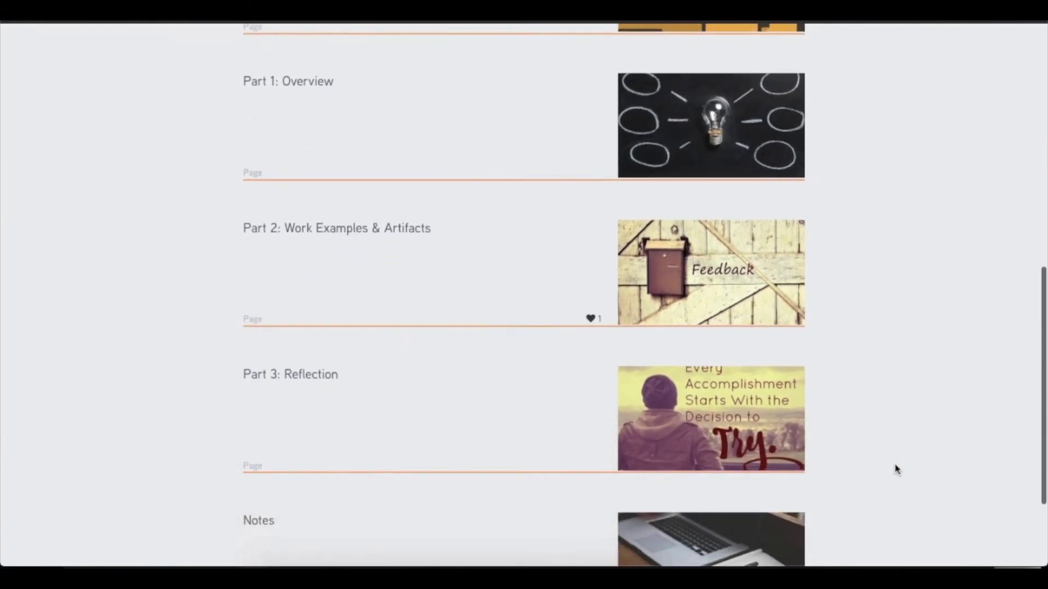
scroll(896, 469, "down", 1)
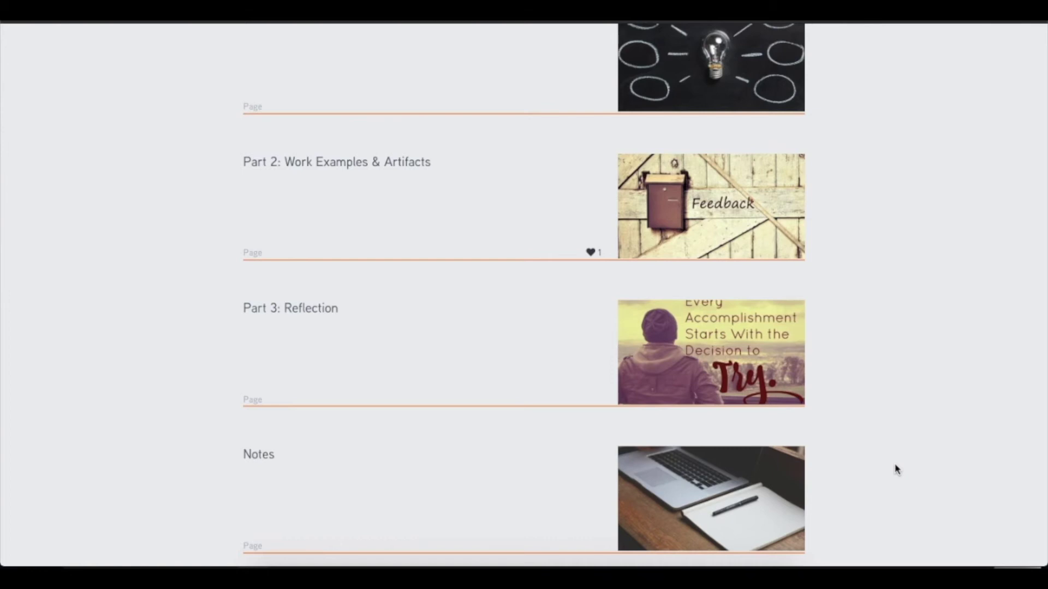
scroll(897, 469, "down", 2)
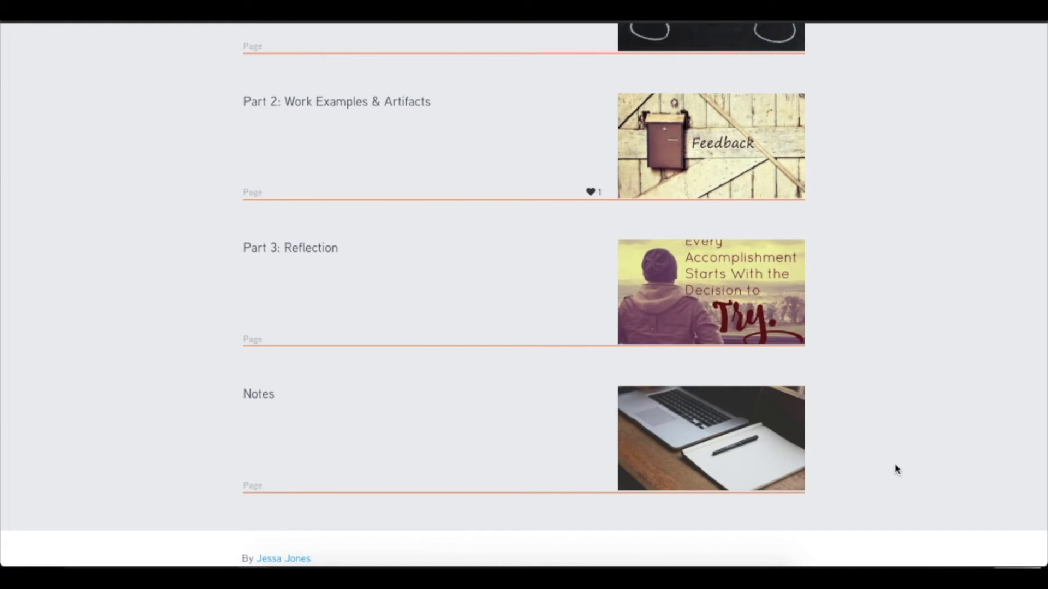
scroll(897, 469, "up", 1)
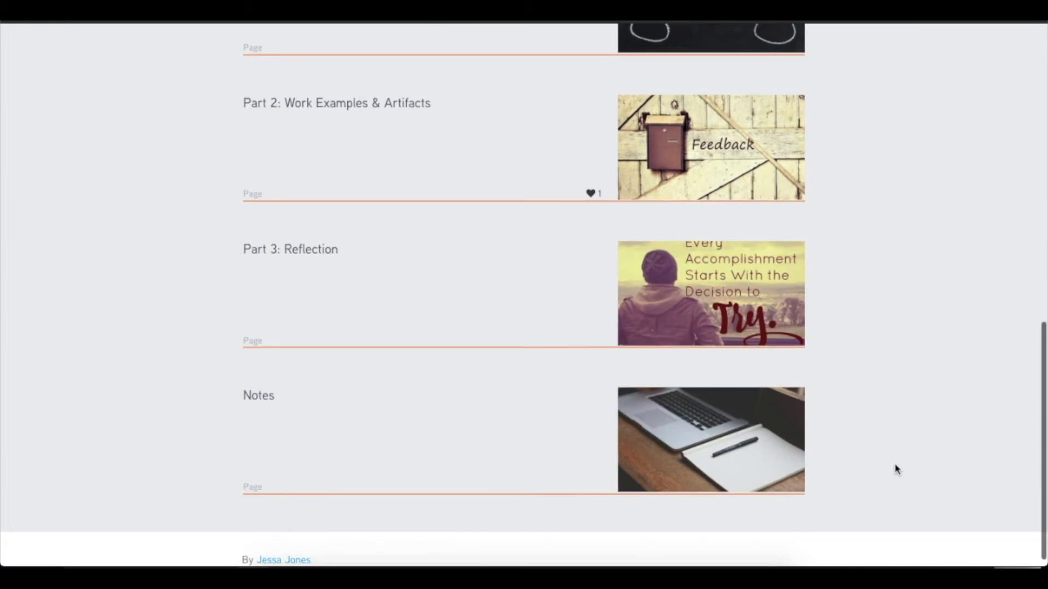
scroll(896, 469, "up", 1)
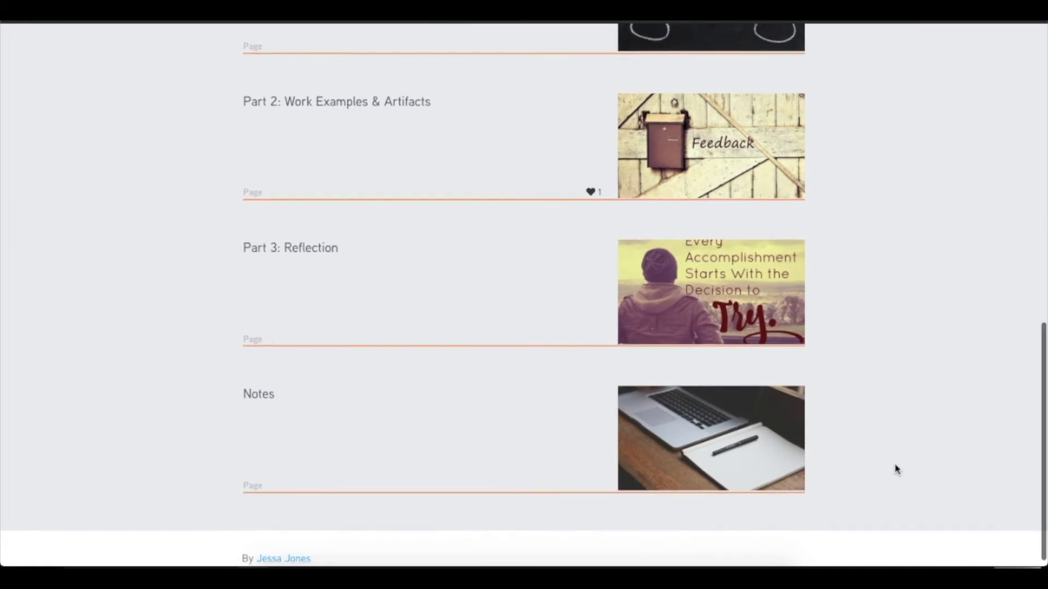
scroll(897, 469, "up", 8)
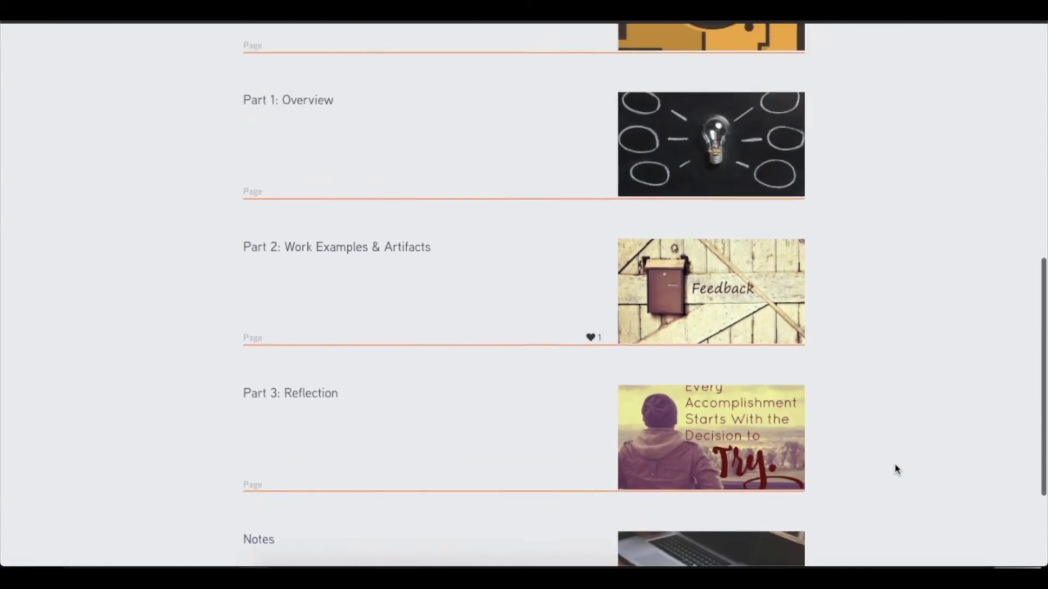
scroll(896, 470, "up", 4)
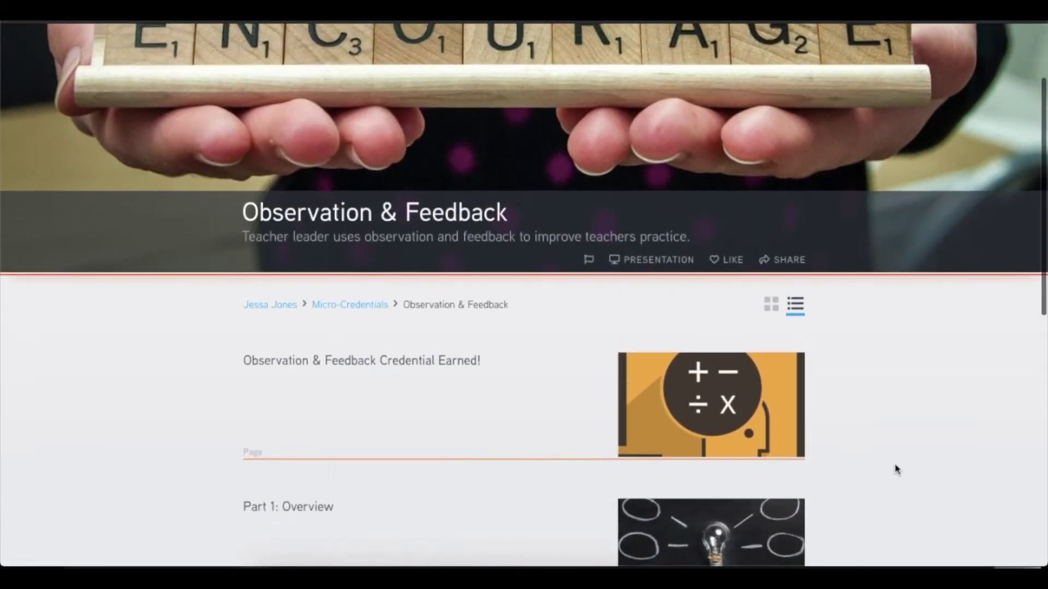
scroll(896, 469, "up", 1)
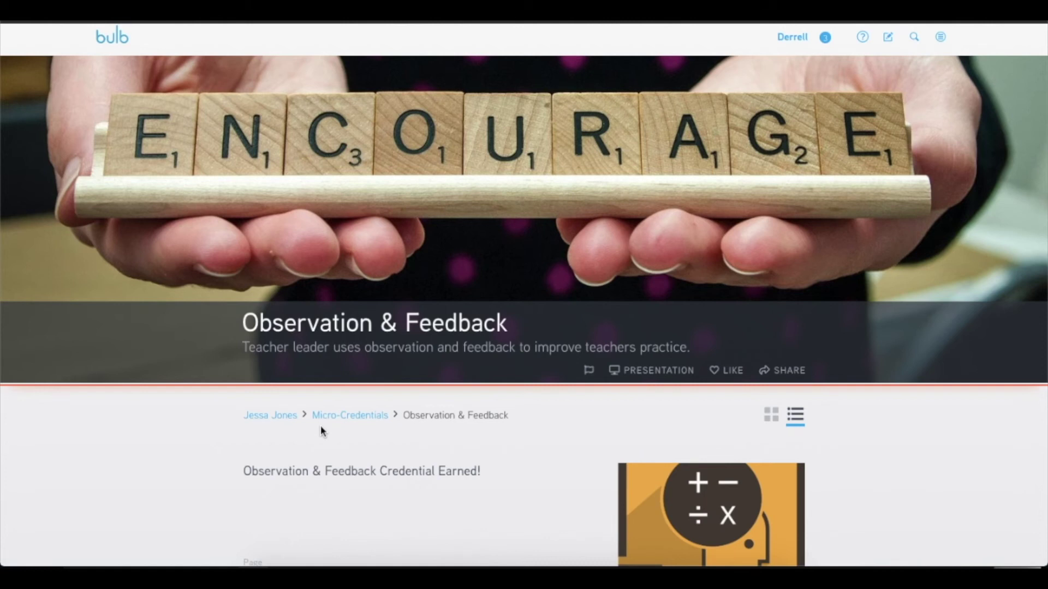
left_click(281, 417)
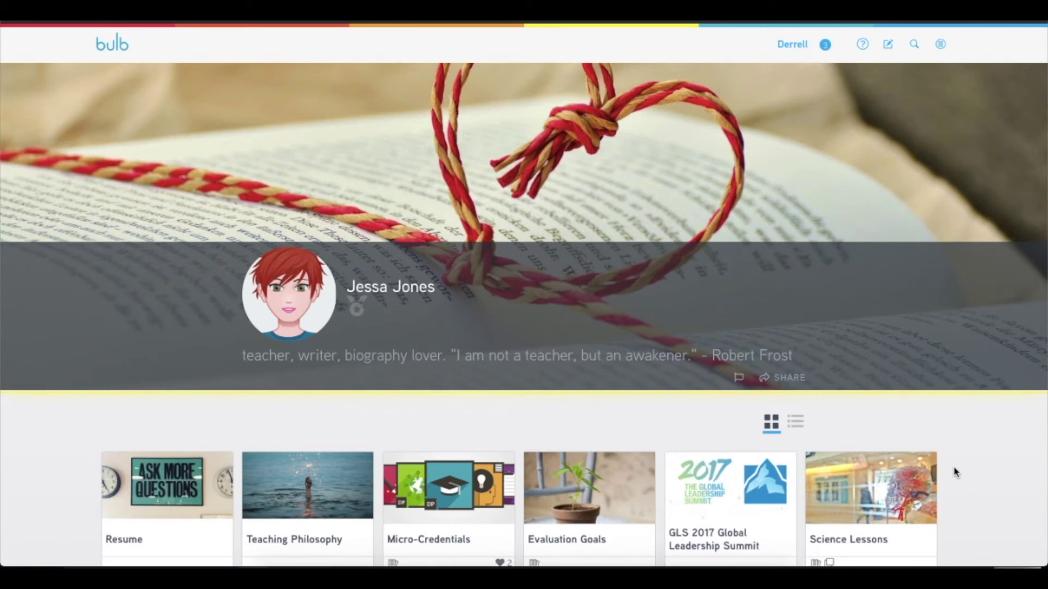
Step: Open the teacher's Science Lessons collection and select the DNA & Cell Division unit introduction
scroll(953, 473, "down", 1)
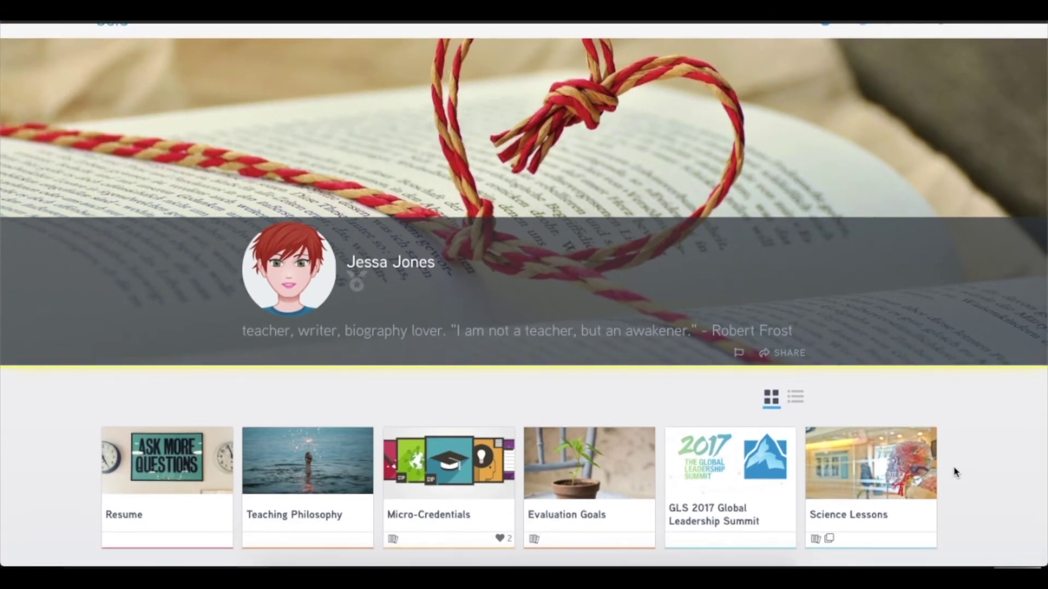
left_click(903, 516)
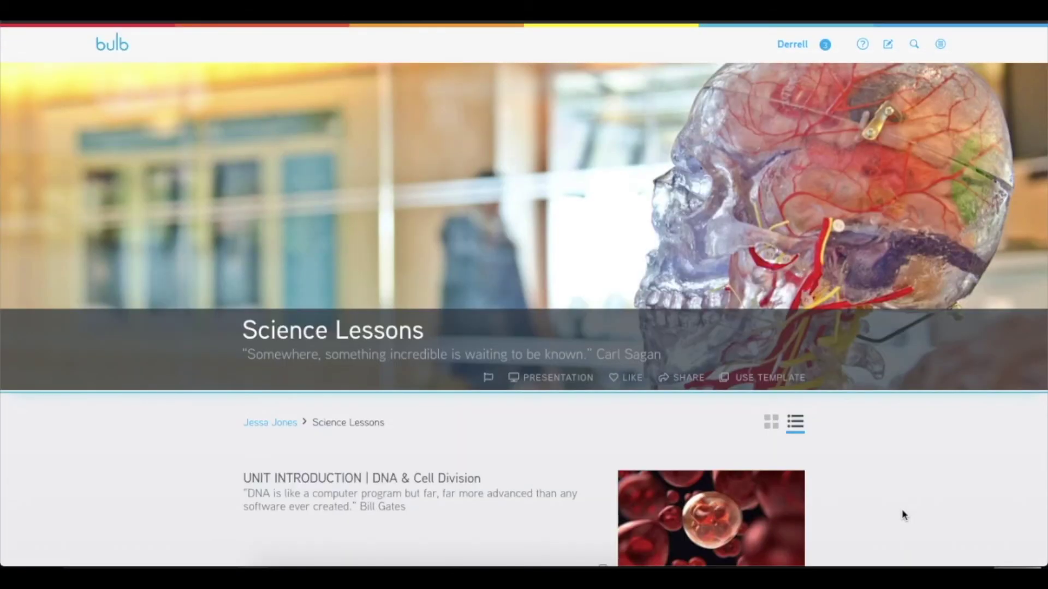
scroll(903, 515, "down", 3)
scroll(903, 515, "down", 3)
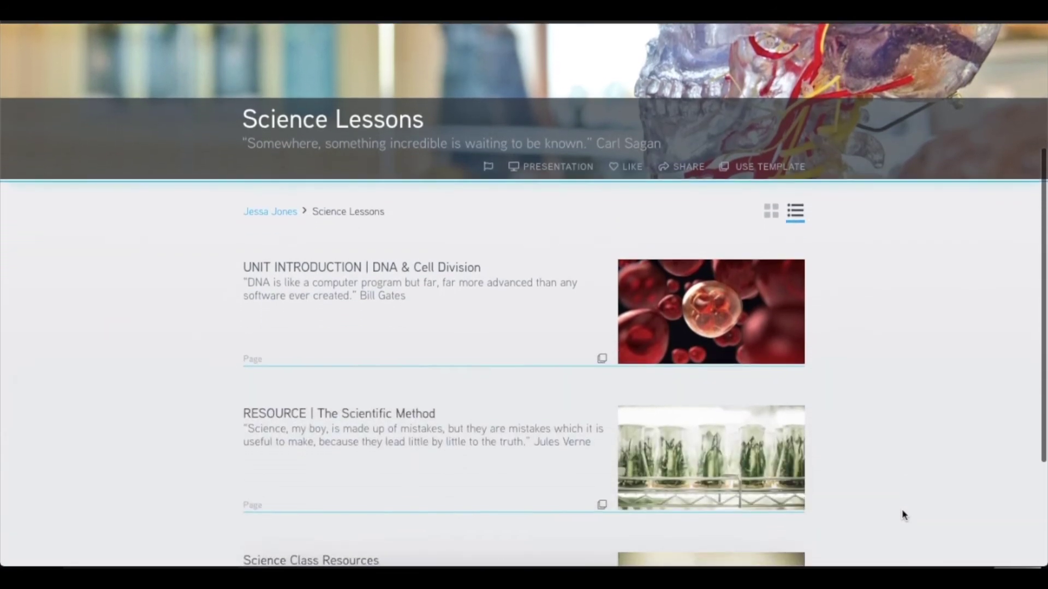
scroll(903, 515, "down", 2)
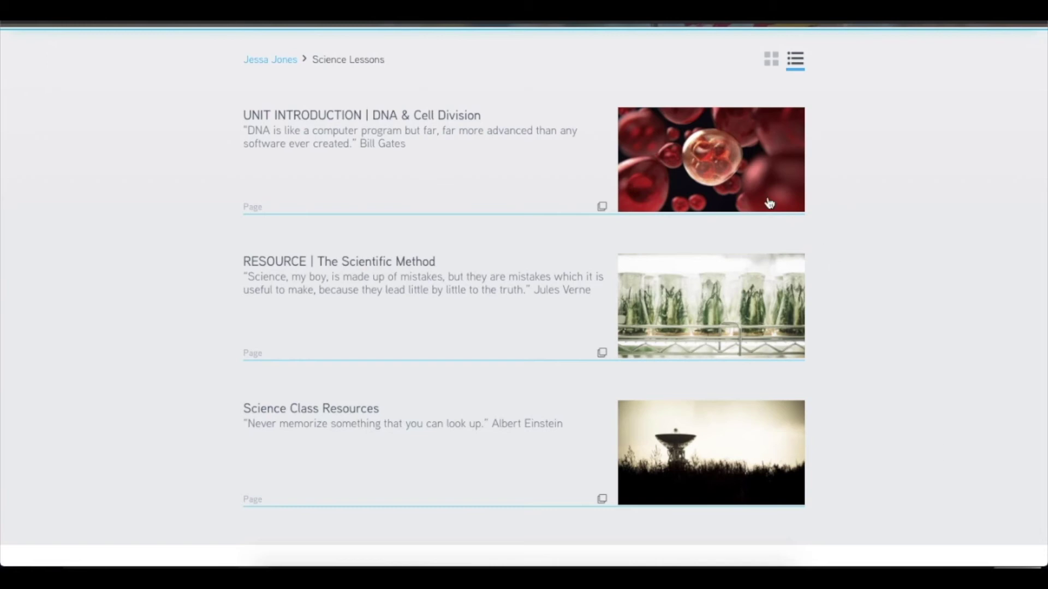
left_click(732, 189)
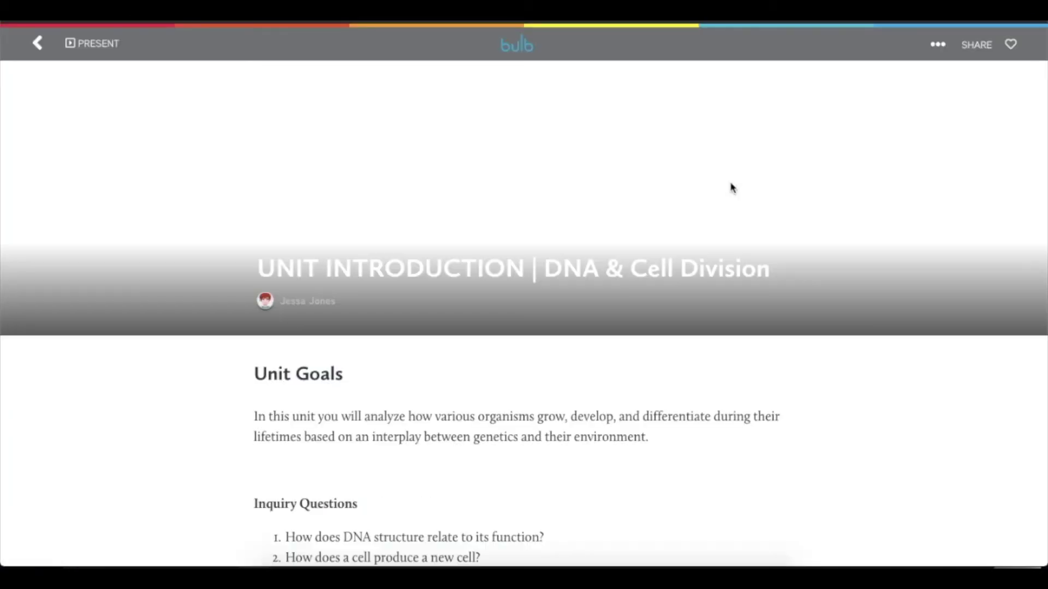
Step: Present the embedded Introduction to DNA slideshow and advance four slides
scroll(885, 435, "down", 2)
scroll(885, 436, "down", 3)
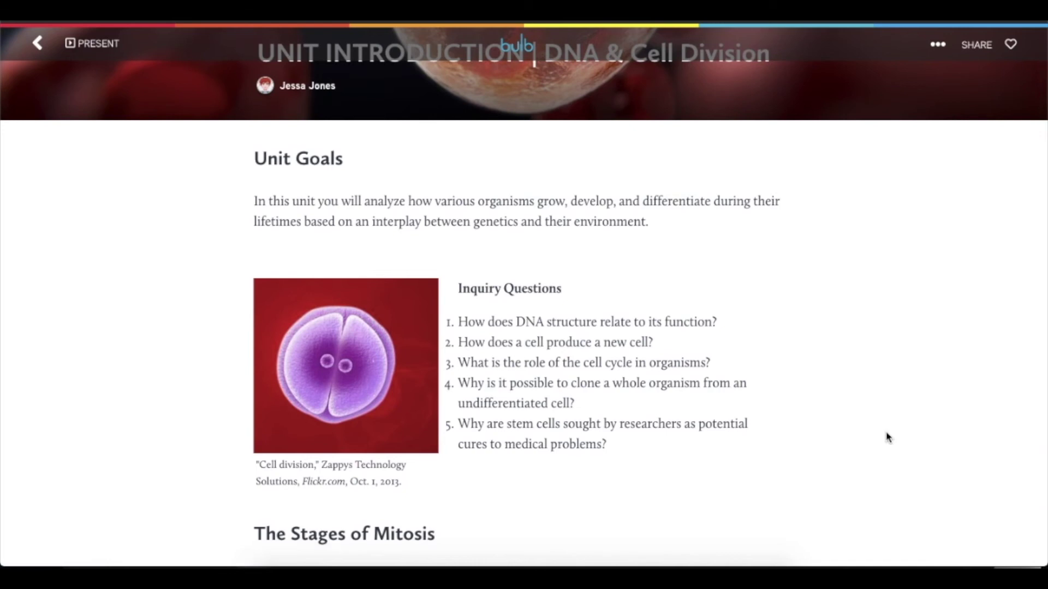
scroll(886, 436, "down", 3)
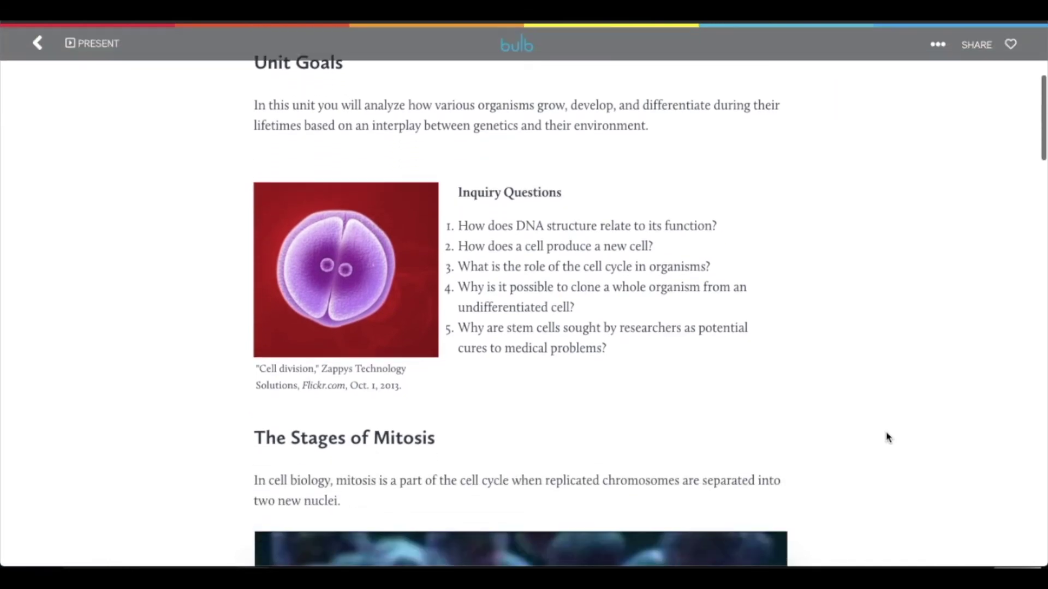
scroll(887, 436, "down", 7)
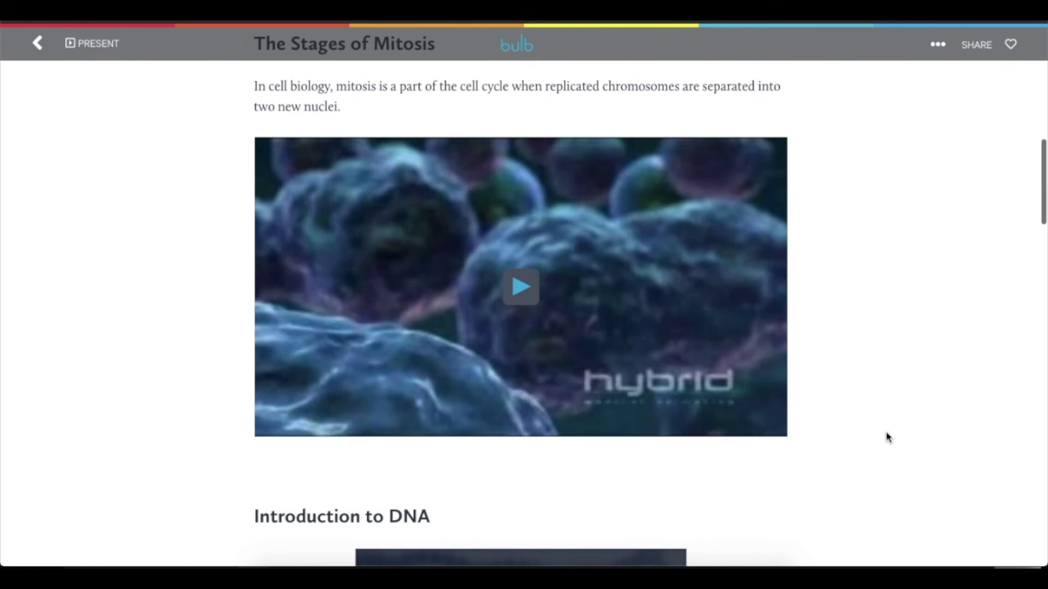
scroll(887, 436, "down", 8)
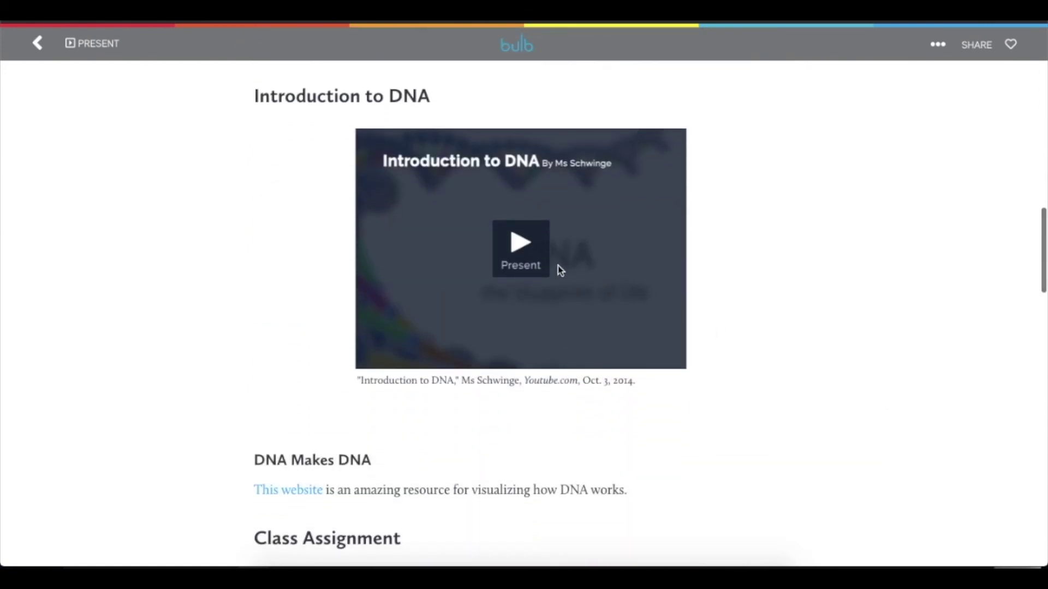
left_click(536, 267)
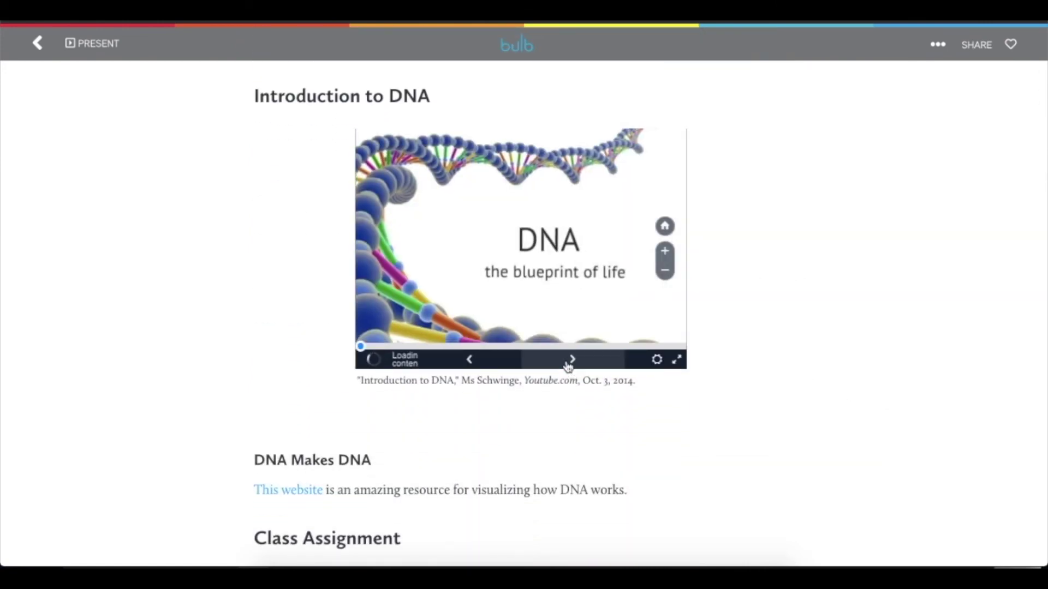
left_click(568, 364)
left_click(569, 364)
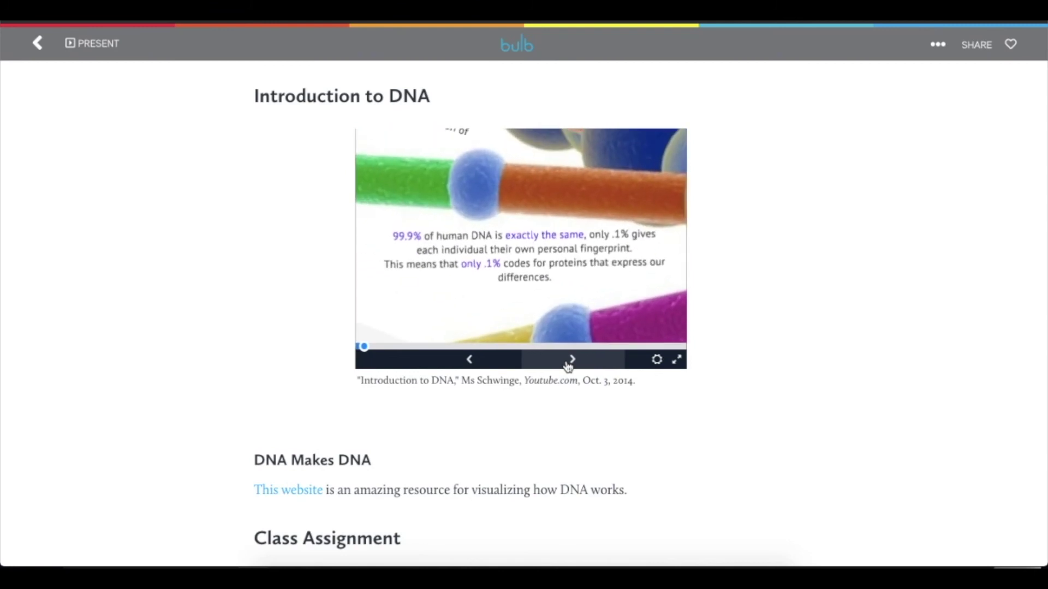
left_click(568, 364)
left_click(568, 364)
Step: Read down to the end of the unit page, showing the two example 3D cell models
scroll(867, 353, "down", 1)
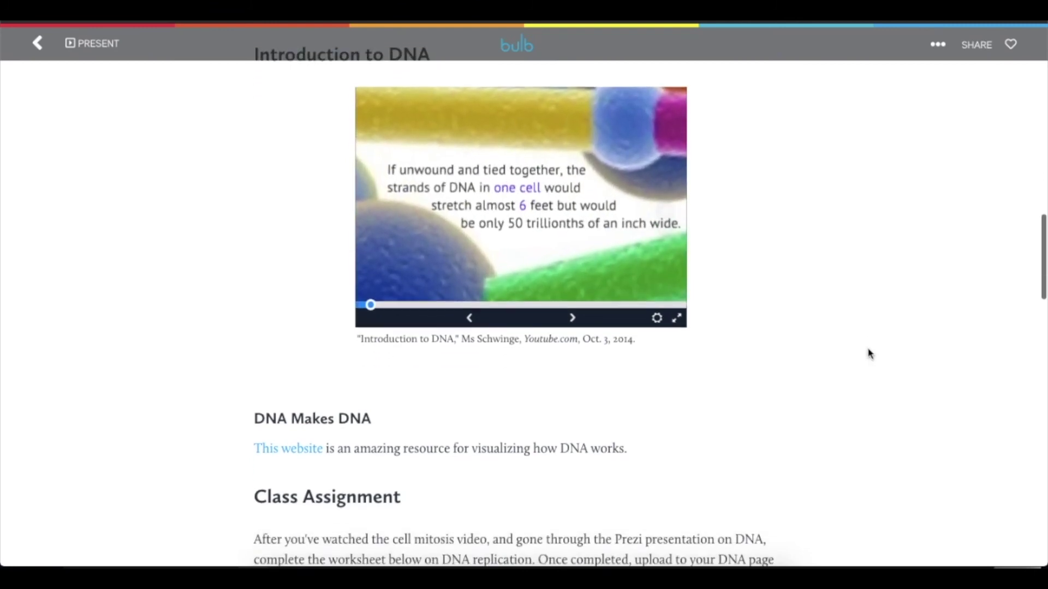
scroll(869, 354, "down", 5)
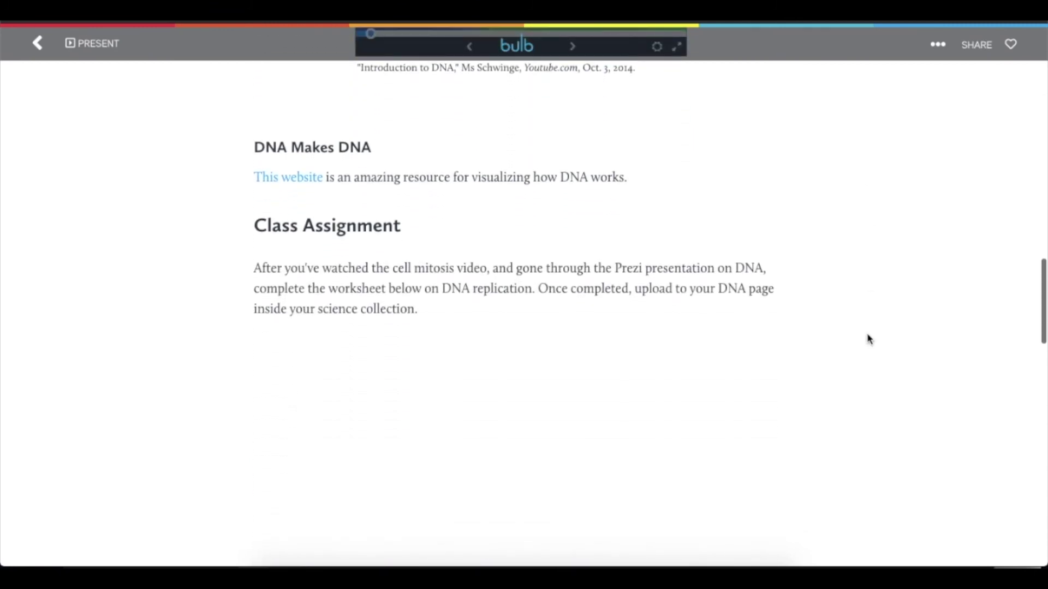
scroll(869, 340, "down", 6)
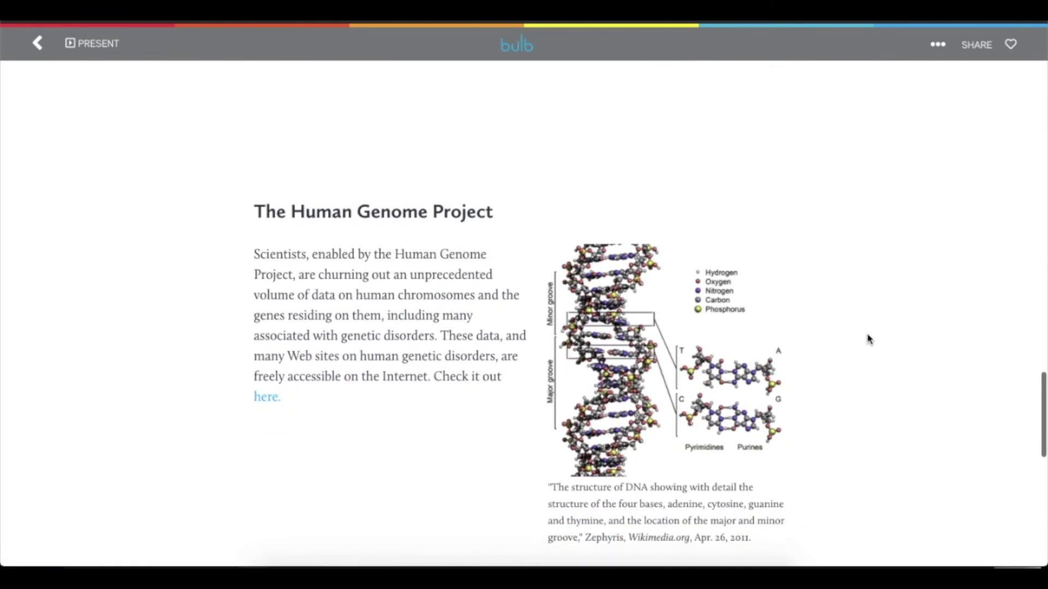
scroll(869, 339, "down", 9)
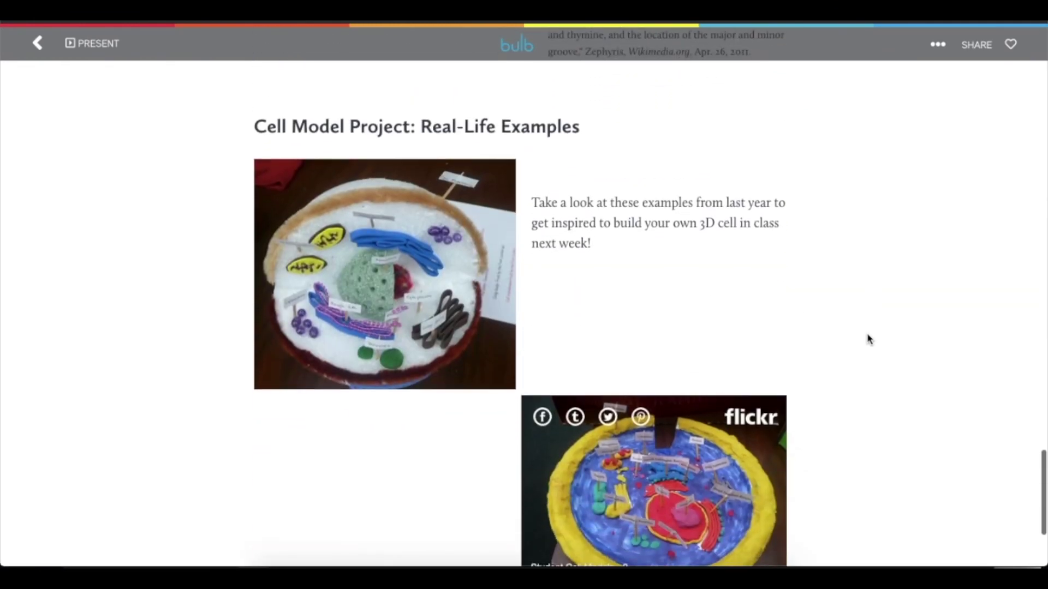
scroll(869, 339, "down", 4)
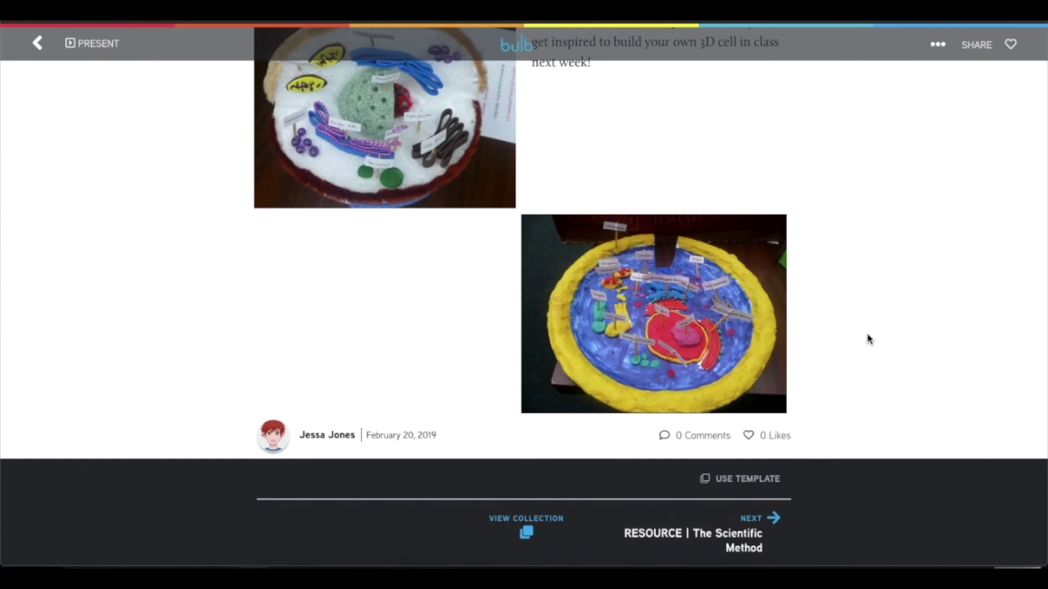
scroll(869, 340, "up", 2)
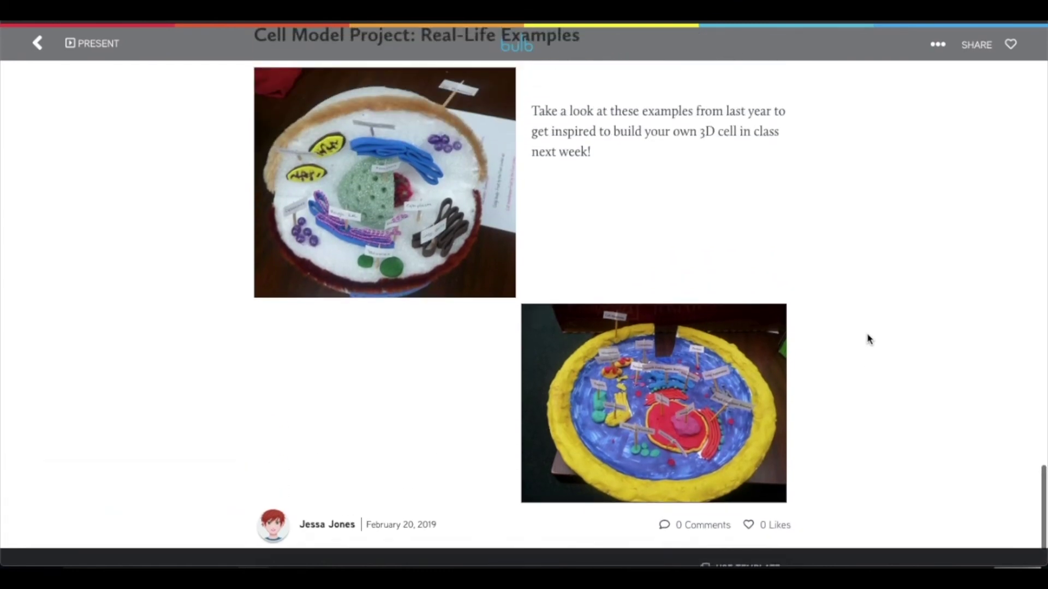
scroll(869, 340, "down", 1)
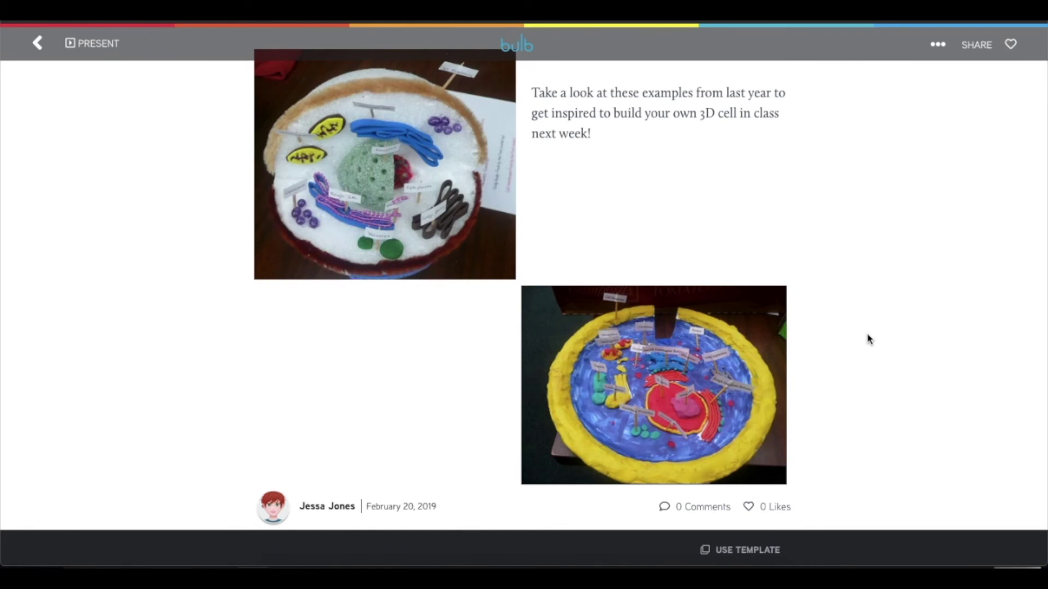
scroll(869, 339, "down", 2)
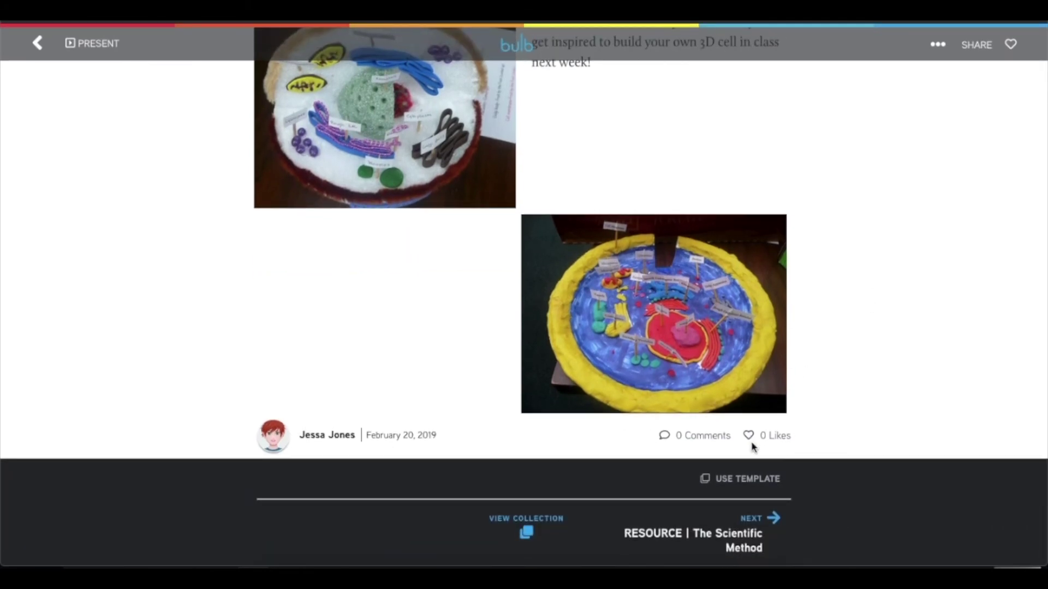
Step: Open the lesson's Science Lessons collection, then go to the teacher's portfolio profile
left_click(526, 532)
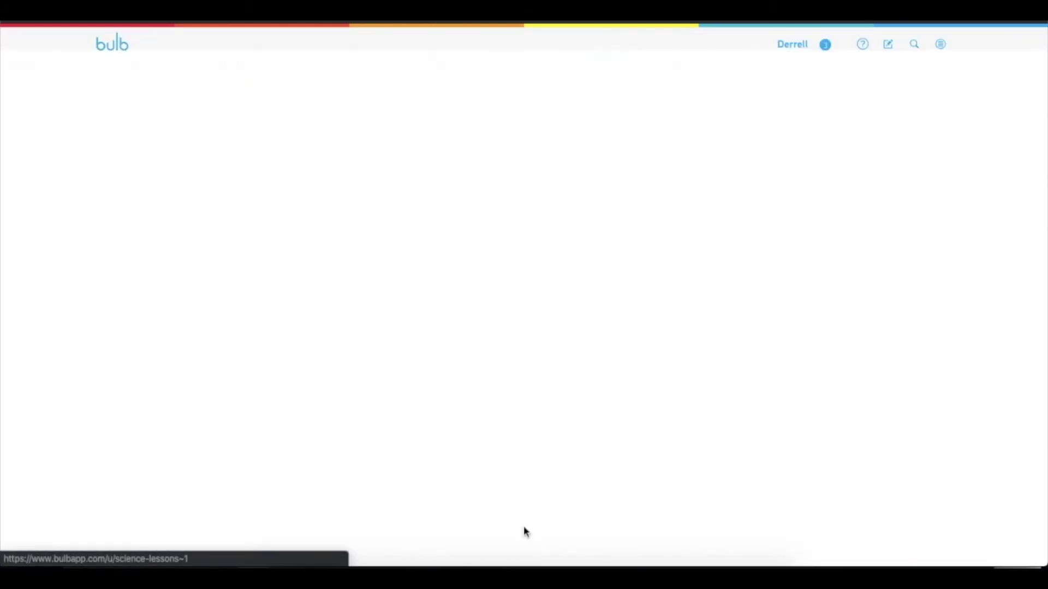
scroll(892, 376, "down", 1)
scroll(895, 369, "down", 5)
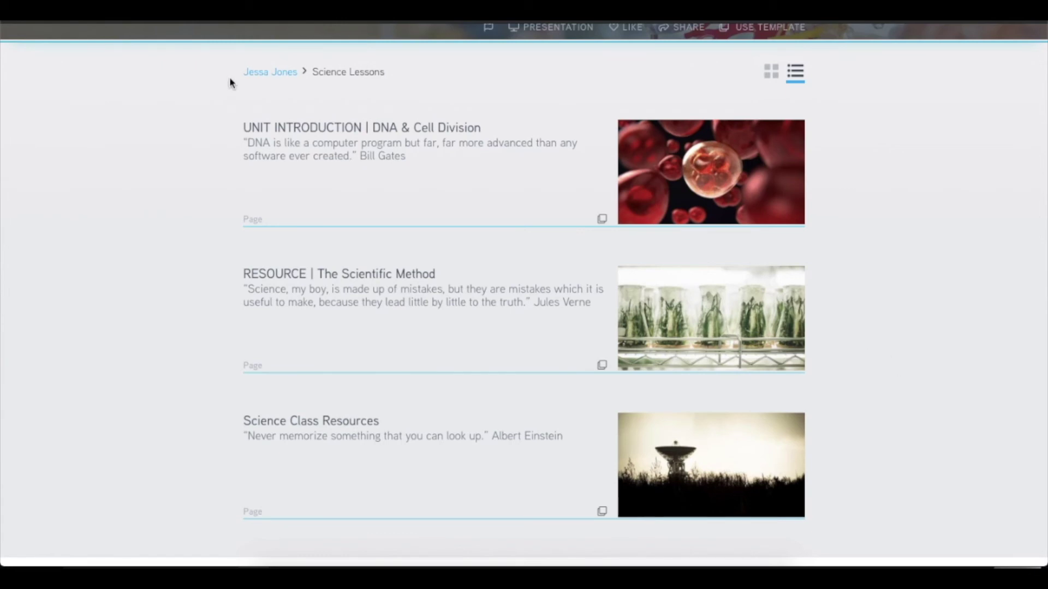
left_click(261, 72)
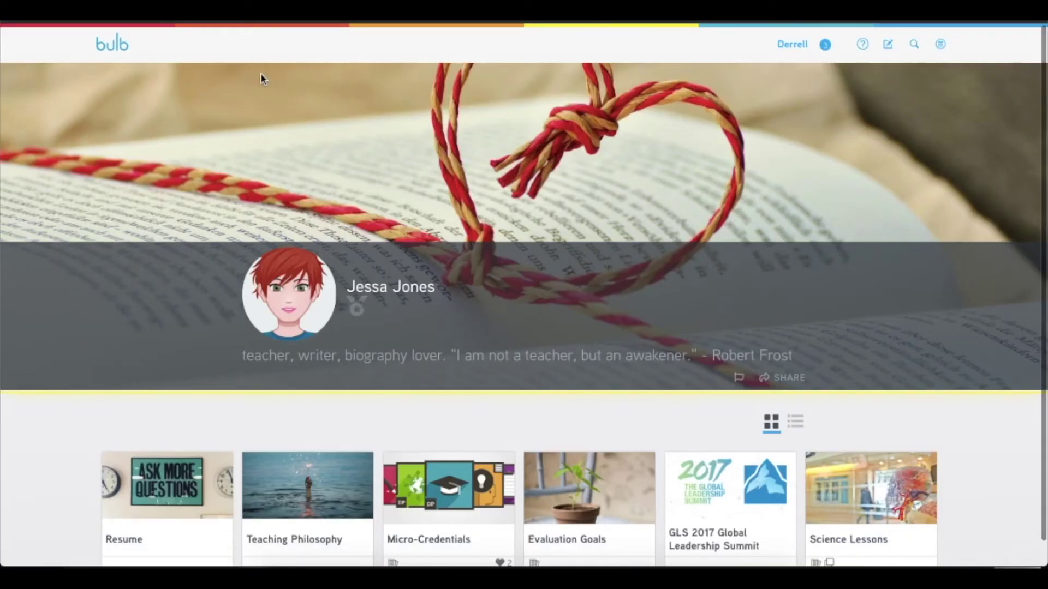
scroll(926, 413, "down", 1)
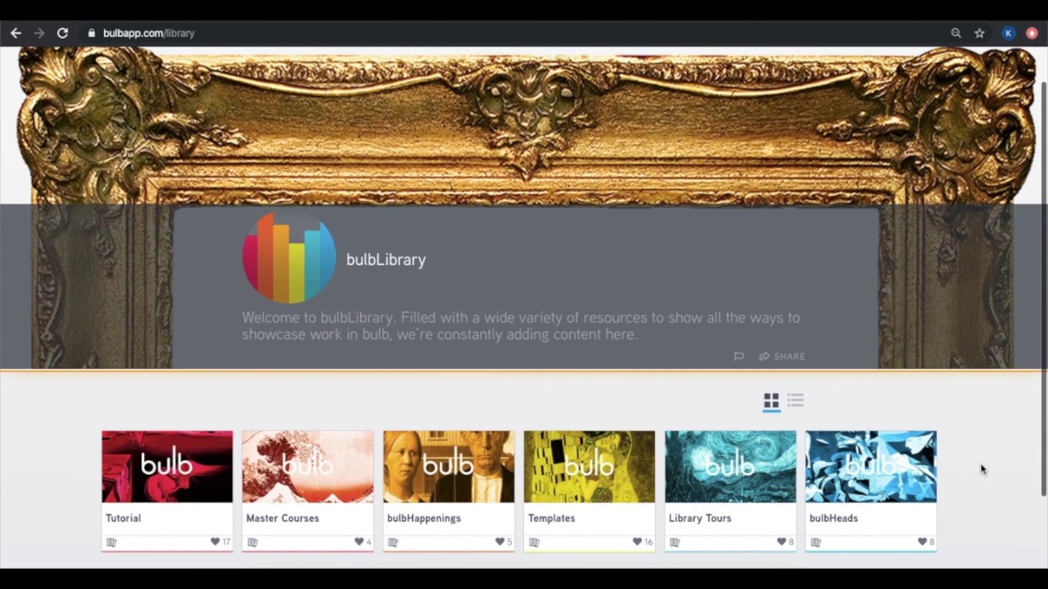
scroll(980, 464, "down", 1)
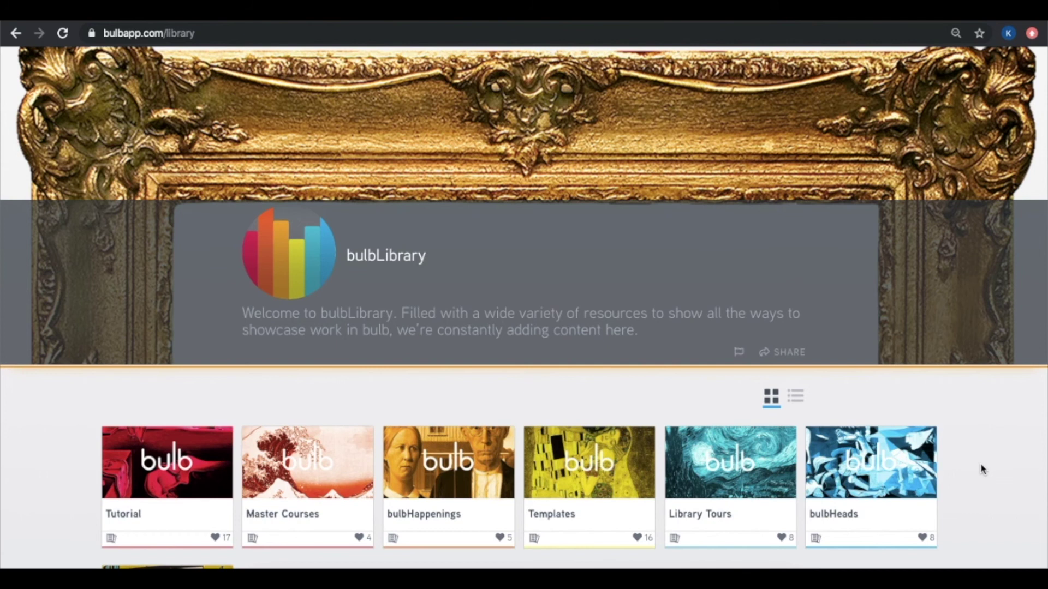
left_click(419, 38)
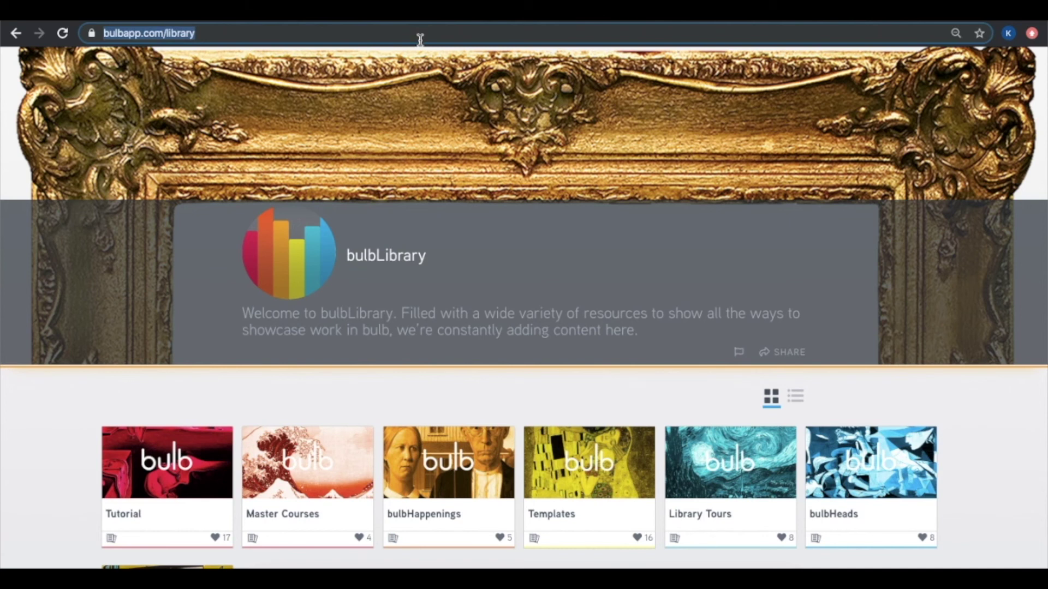
left_click(467, 129)
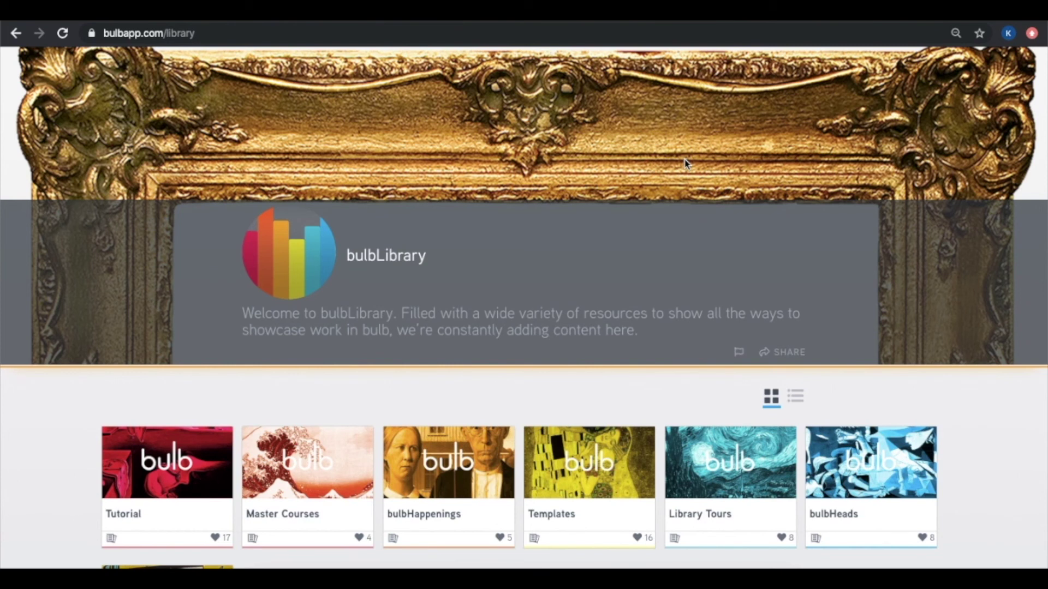
scroll(785, 183, "up", 2)
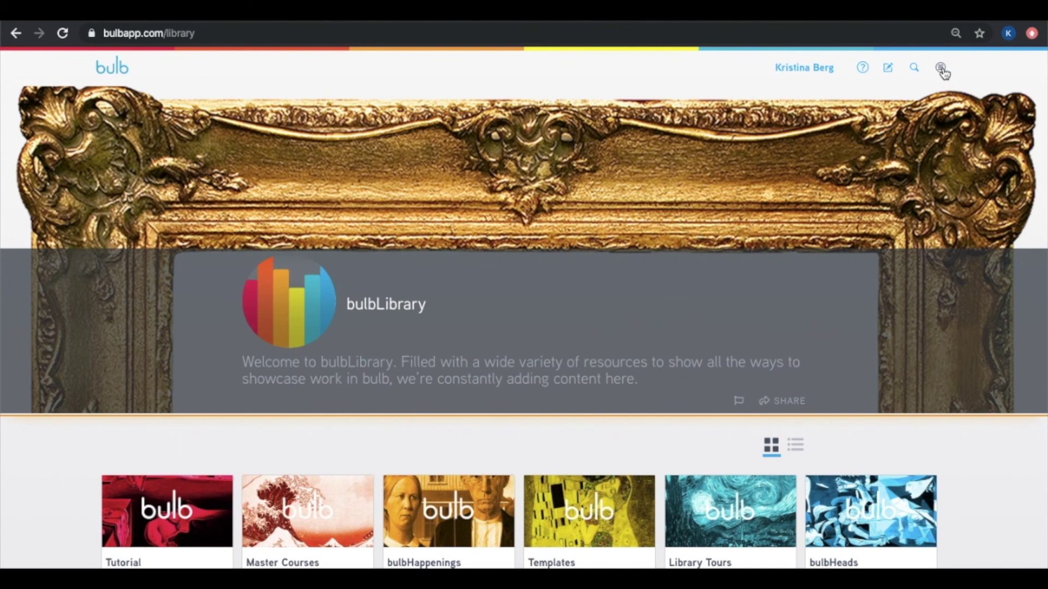
Step: From the MORE menu's Bulb Library, open the Tutorial collection of guides
left_click(941, 68)
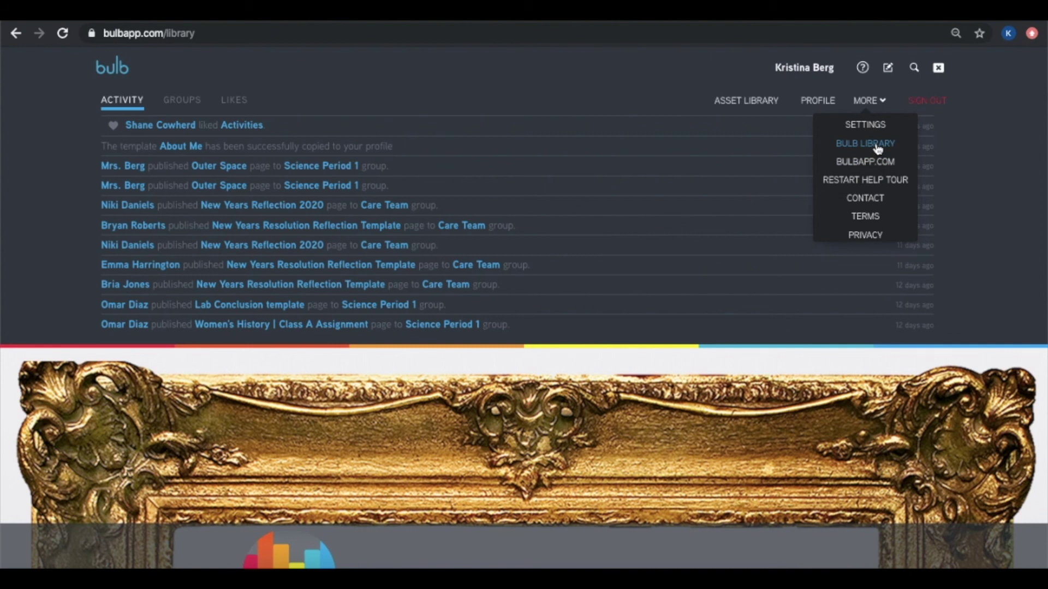
scroll(1037, 261, "down", 5)
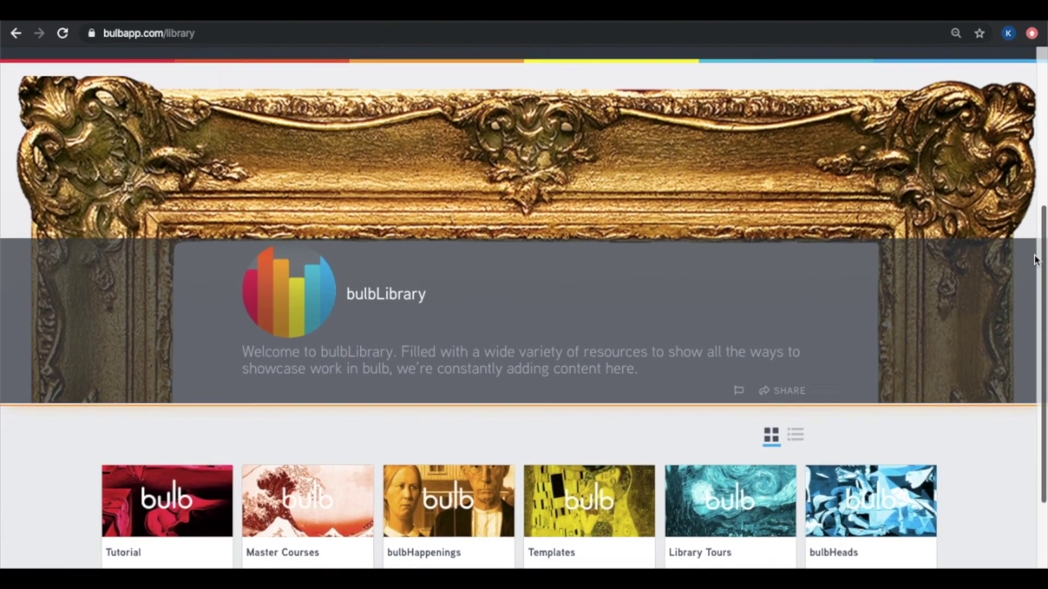
scroll(1035, 260, "down", 3)
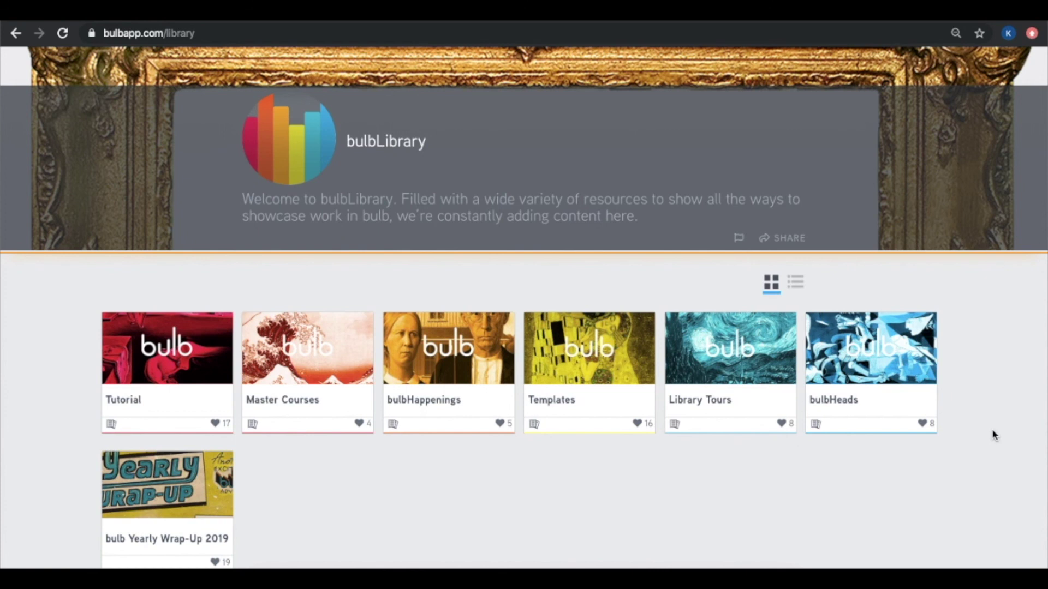
left_click(160, 391)
scroll(537, 486, "down", 4)
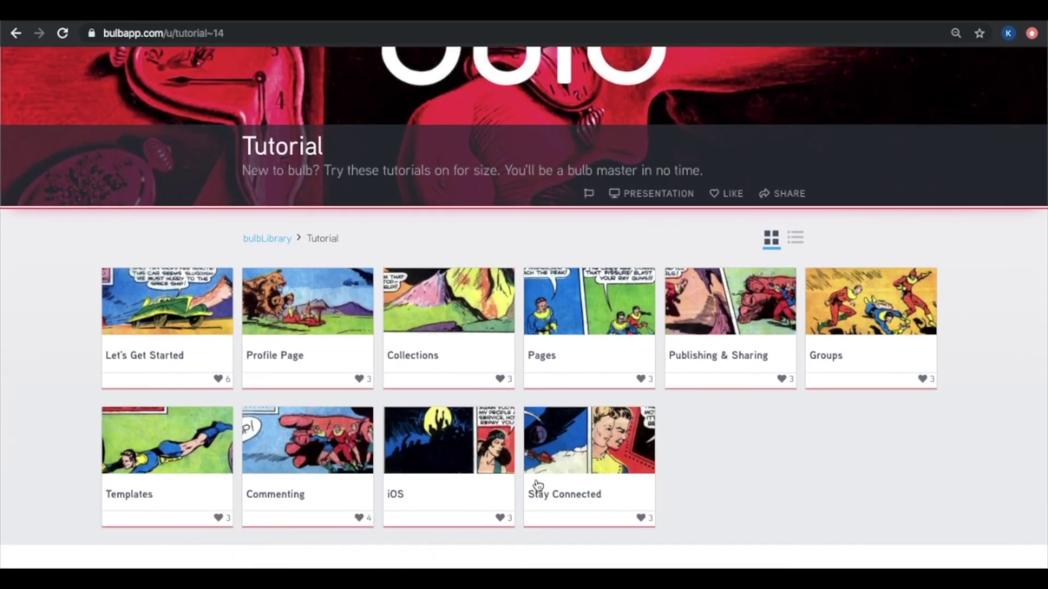
Step: Go back to the bulbLibrary page via its breadcrumb link
left_click(270, 240)
scroll(581, 346, "down", 3)
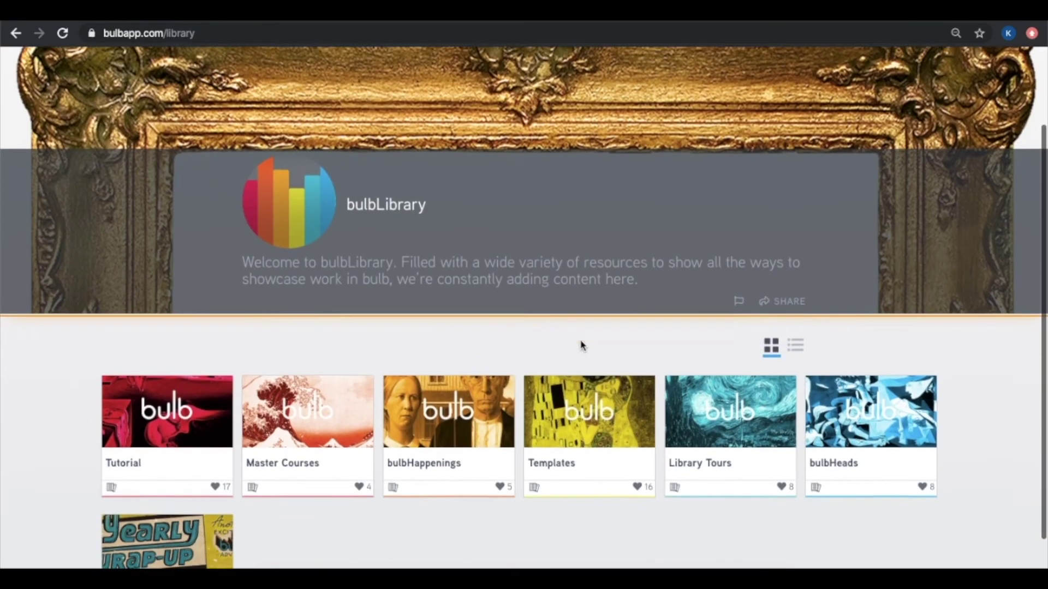